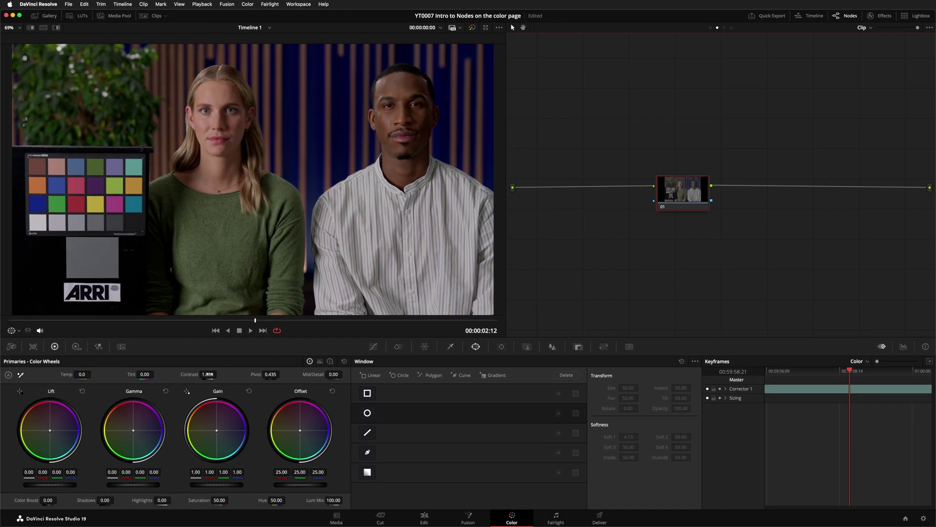
Raise contrast and saturation (71.20) on node 01, then toggle the grade off and on to compare.
drag(208, 374, 219, 374)
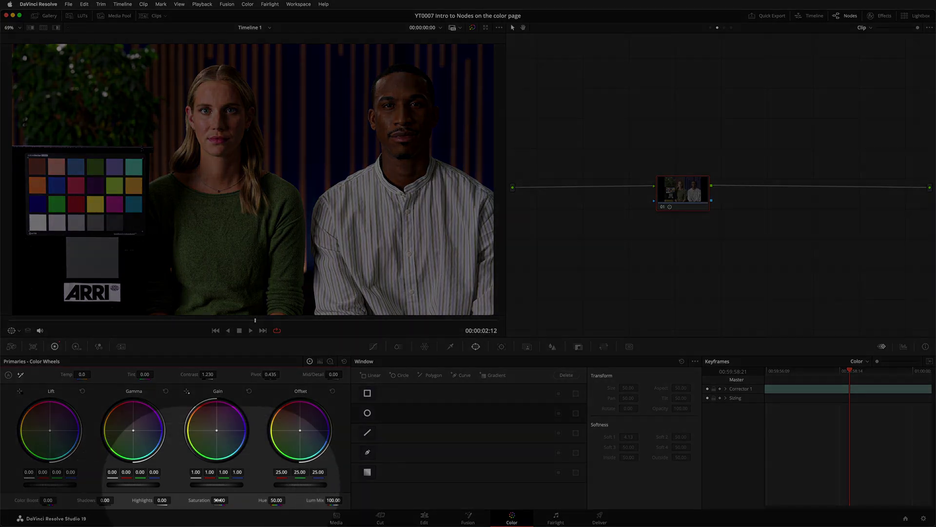
drag(220, 500, 230, 500)
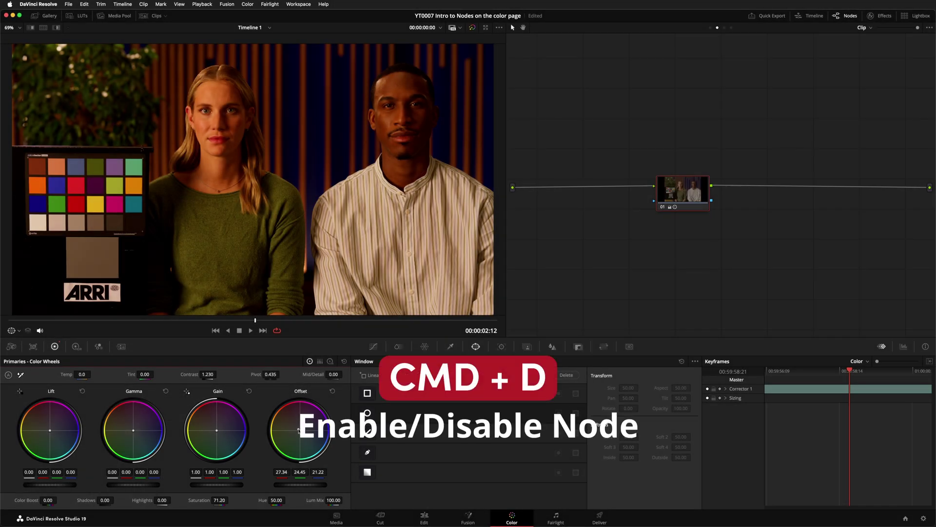
key(super+d)
key(super+d)
key(super+d)
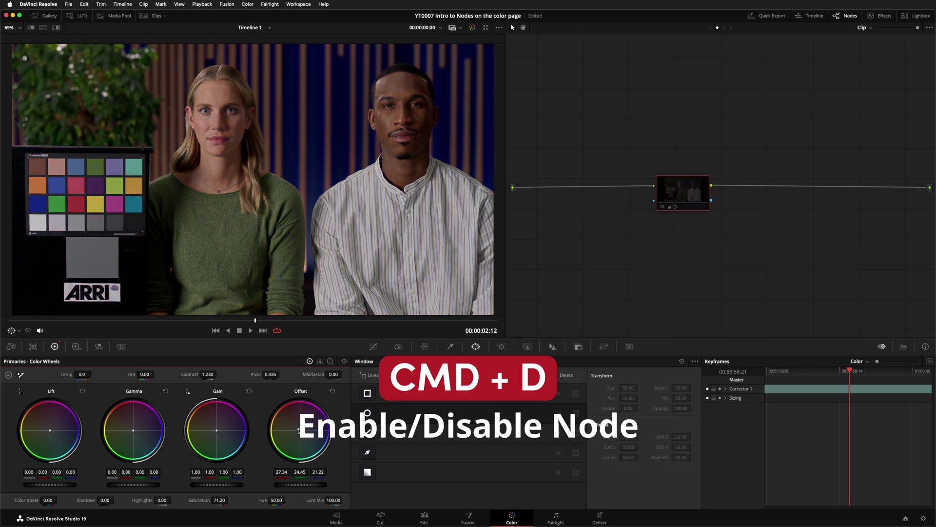
key(super+d)
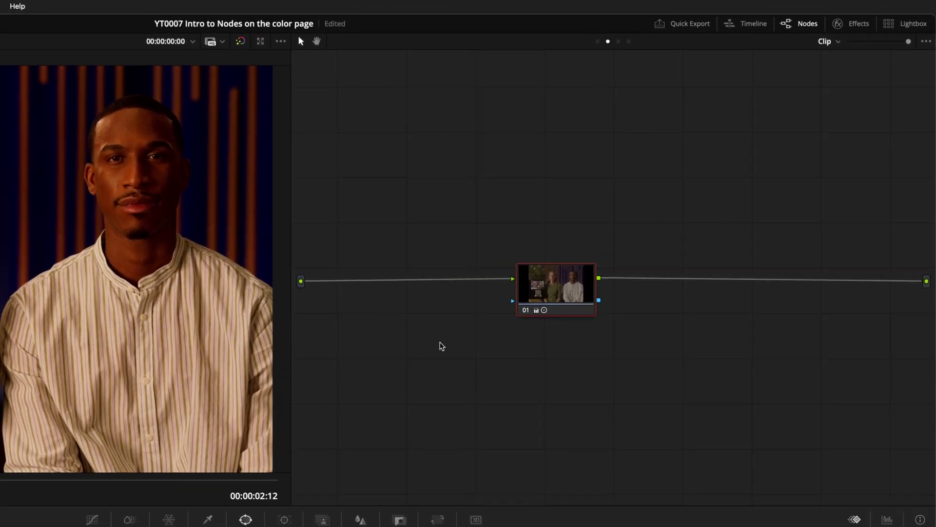
Reset node 01's grade and add two serial nodes after it.
right_click(670, 195)
click(549, 297)
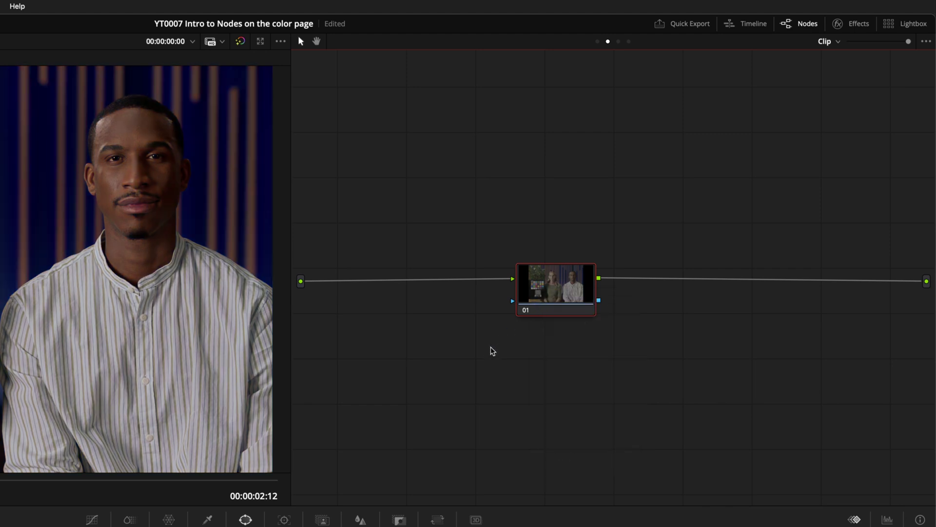
right_click(565, 293)
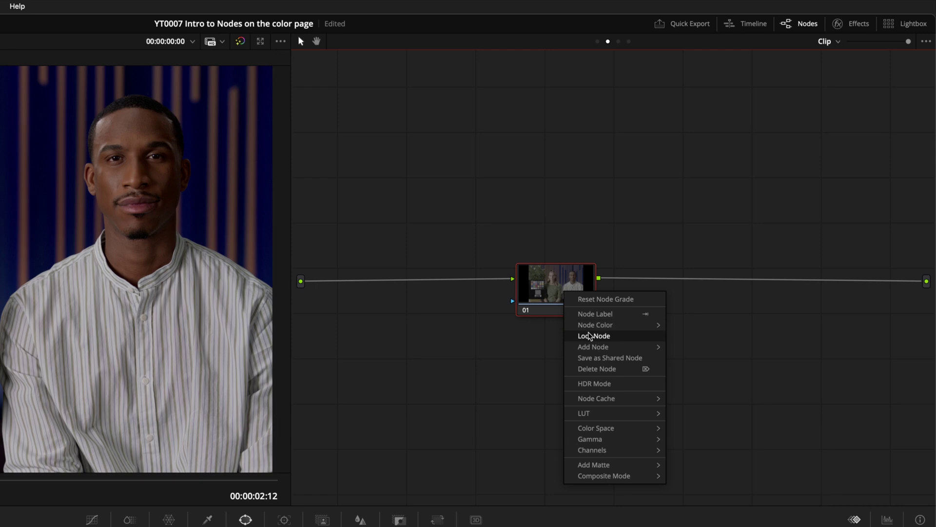
mouse_move(599, 347)
click(686, 347)
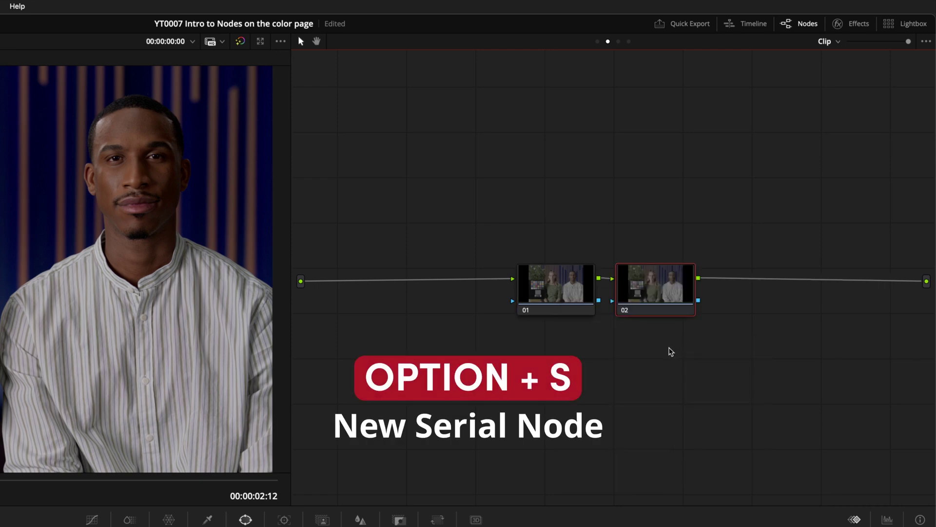
key(alt+s)
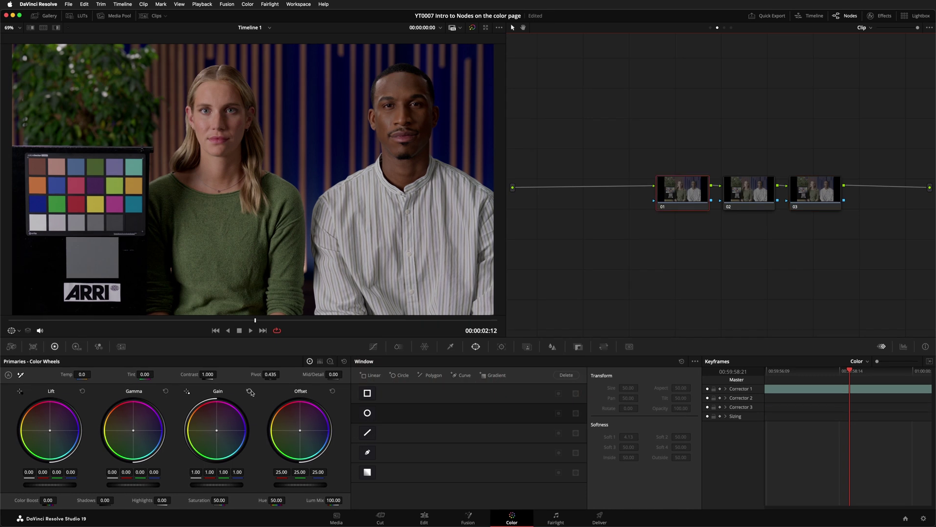
Raise contrast on 01, saturation on 02, and warm node 03's Offset to 28.88/24.11/20.08.
drag(208, 374, 218, 374)
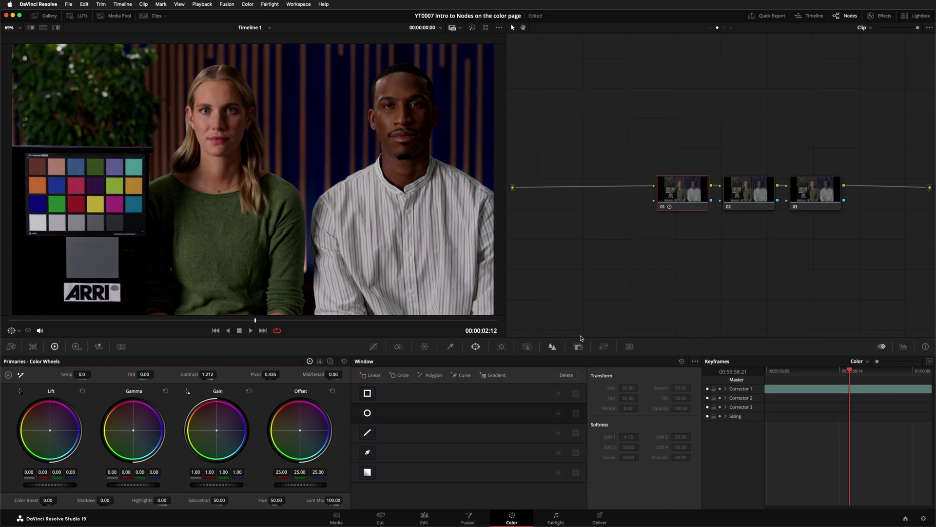
click(770, 202)
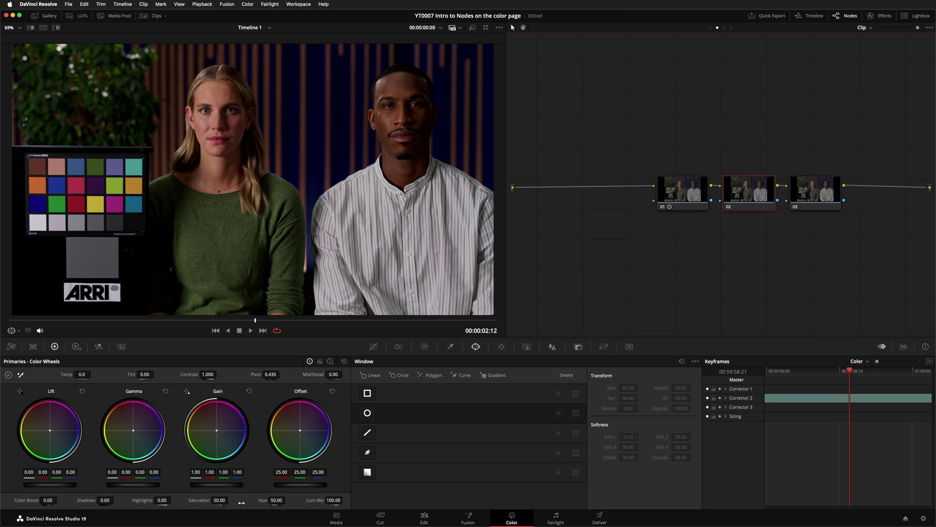
drag(219, 500, 230, 500)
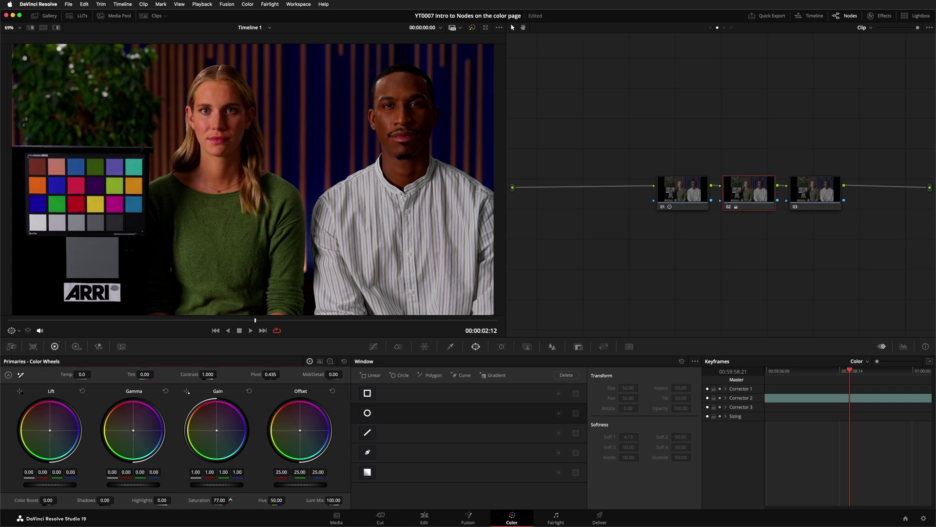
click(822, 192)
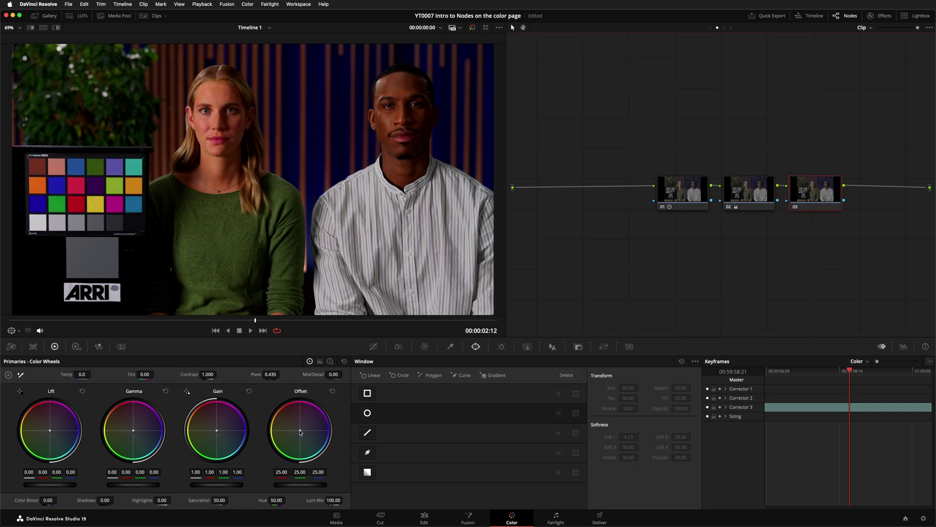
drag(301, 432, 302, 431)
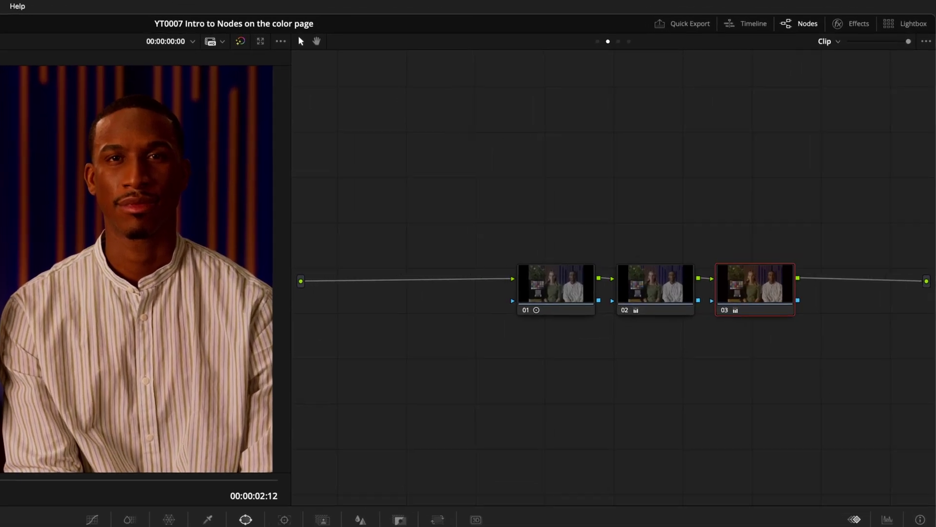
right_click(541, 300)
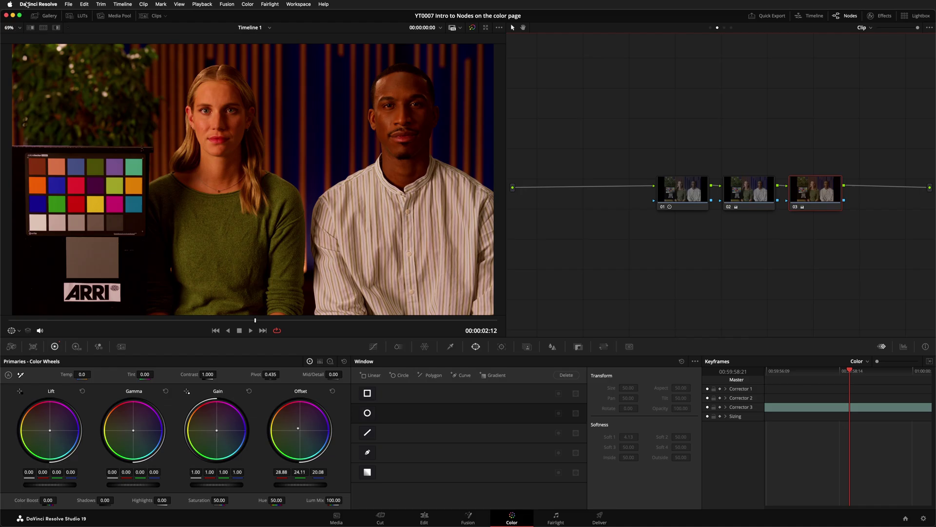
click(27, 5)
click(44, 37)
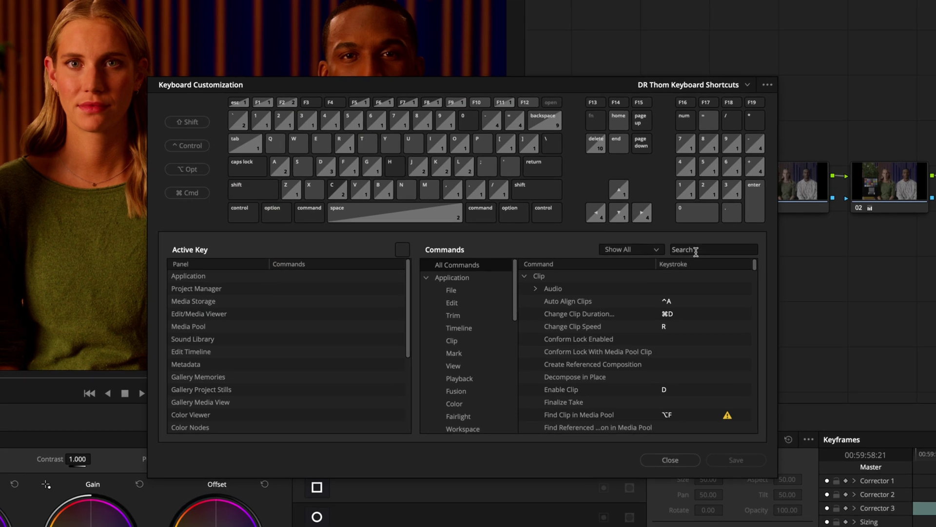
click(695, 250)
text(label)
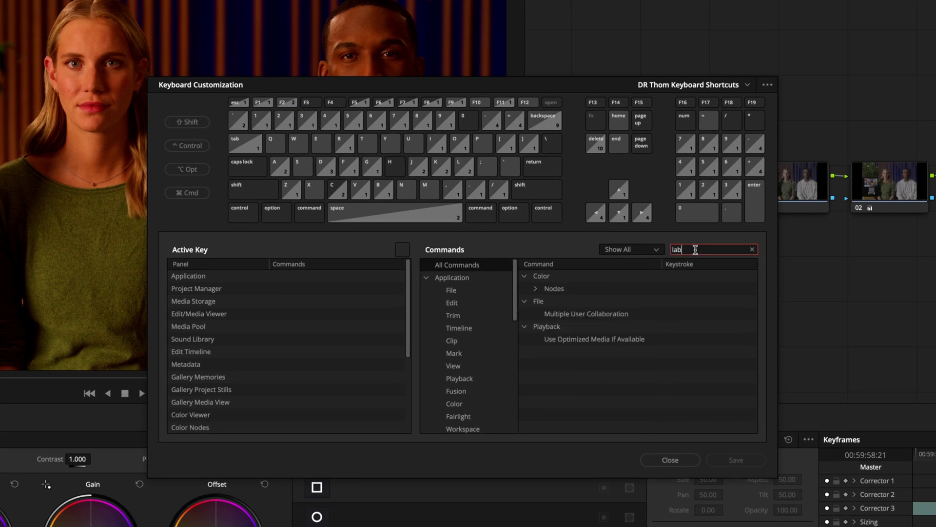
click(536, 289)
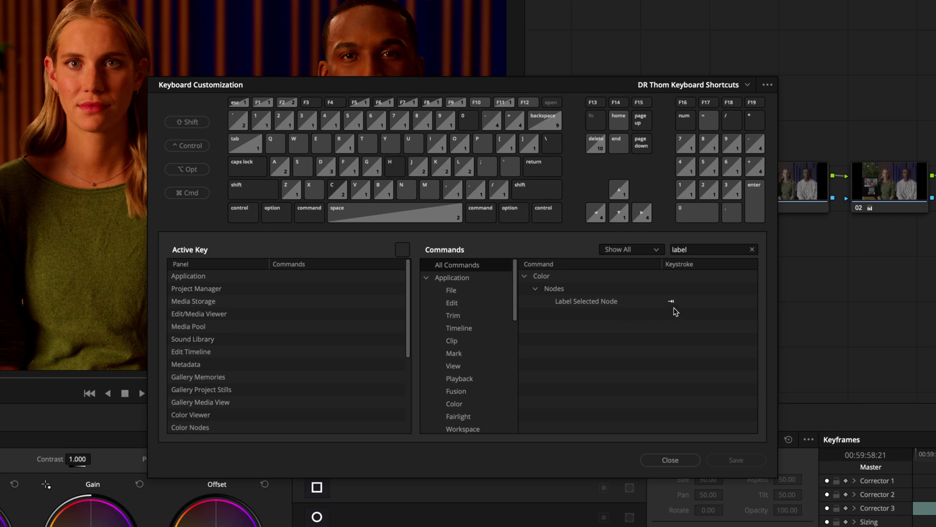
click(674, 303)
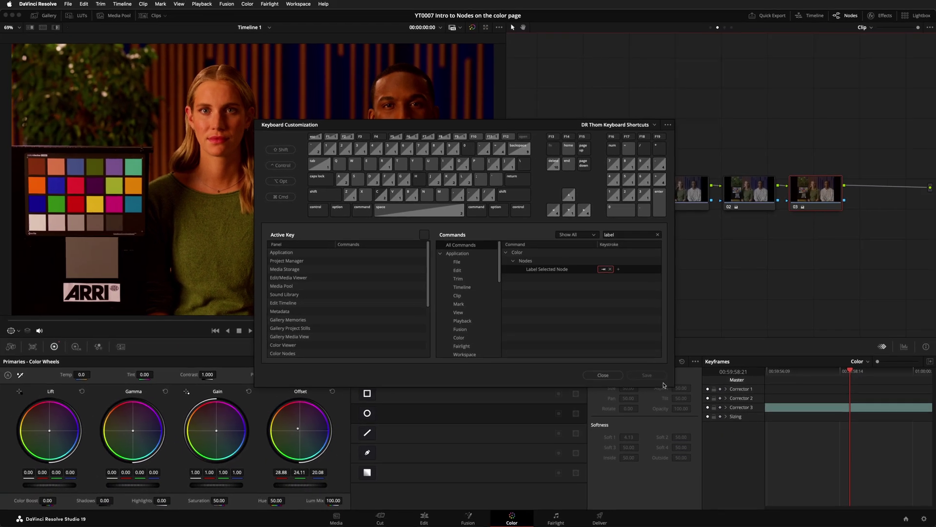
click(602, 375)
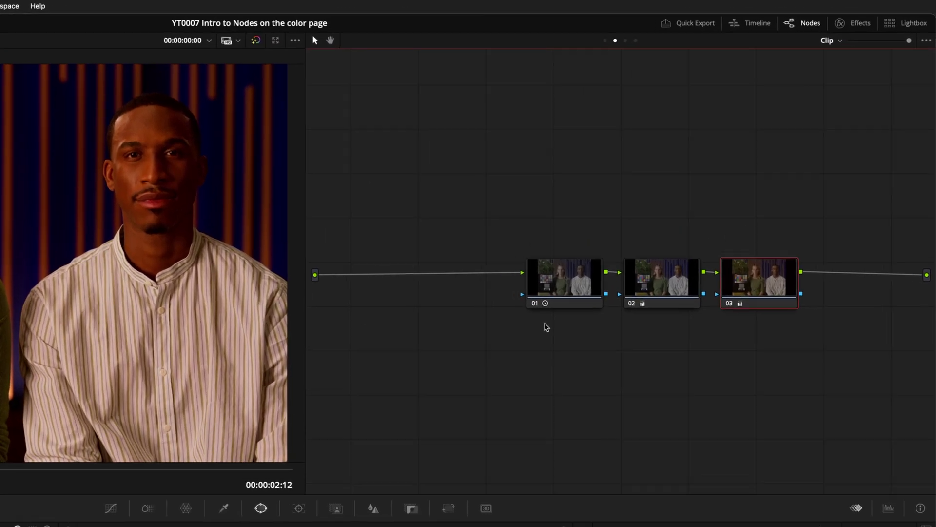
click(674, 204)
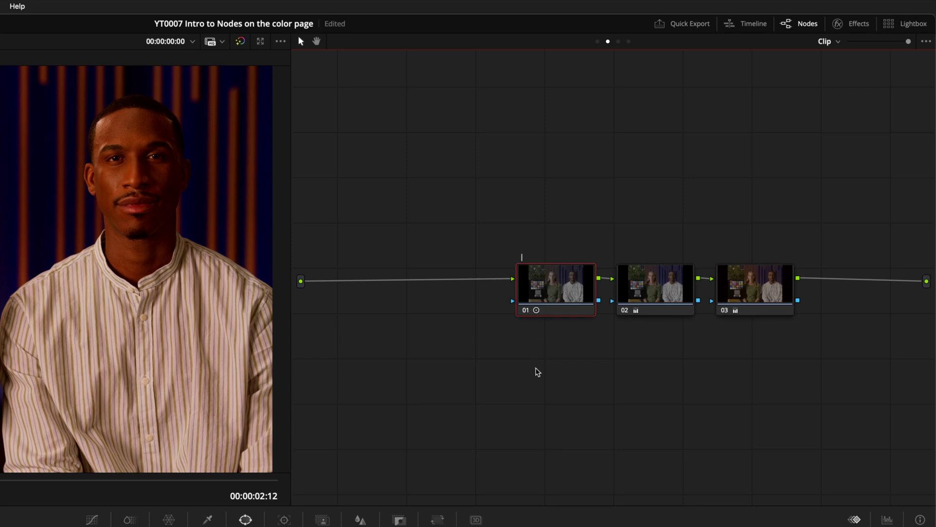
text(Contrast)
click(629, 301)
text(S)
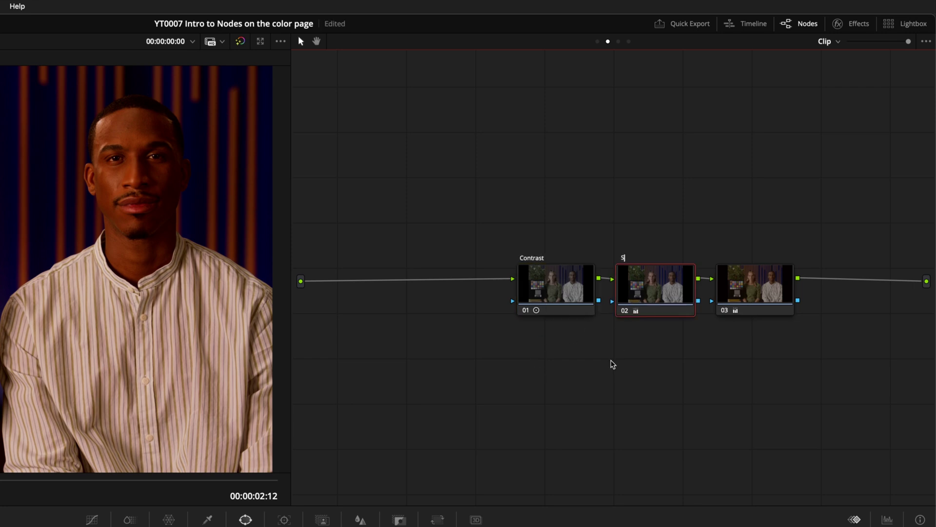
text(aturation)
key(Return)
click(726, 302)
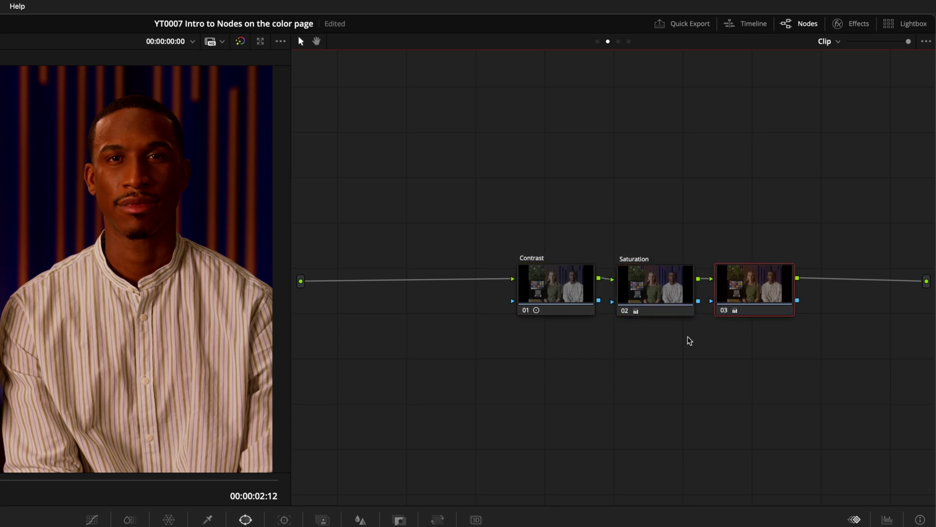
text(Warm)
key(Return)
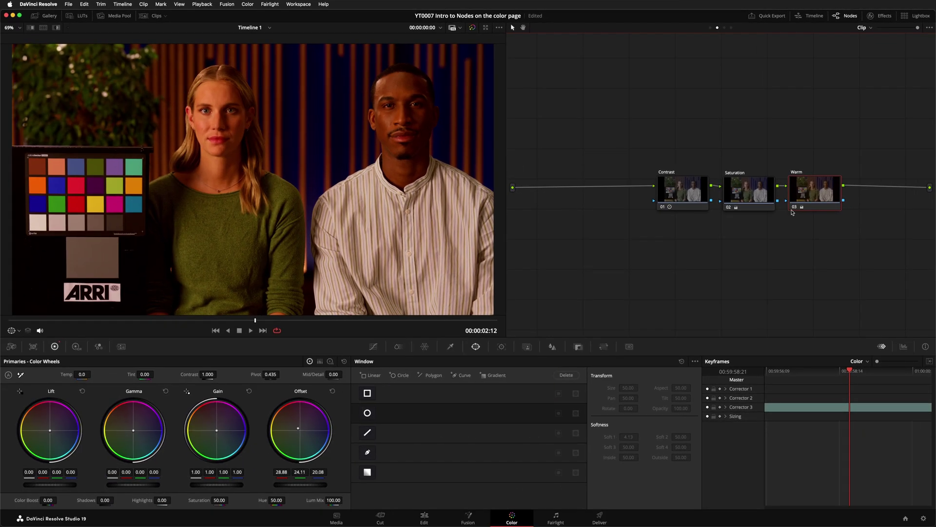
key(super+d)
key(super+d)
click(740, 191)
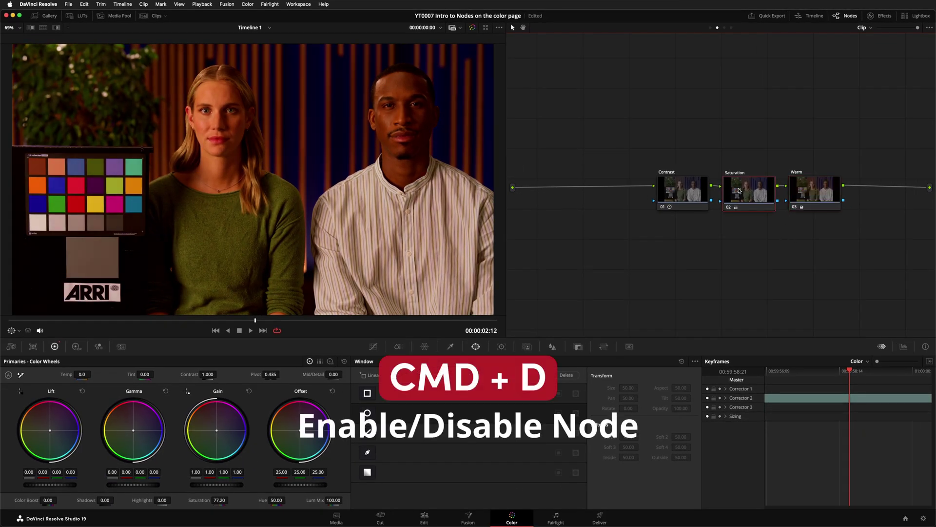
key(super+d)
key(super+d)
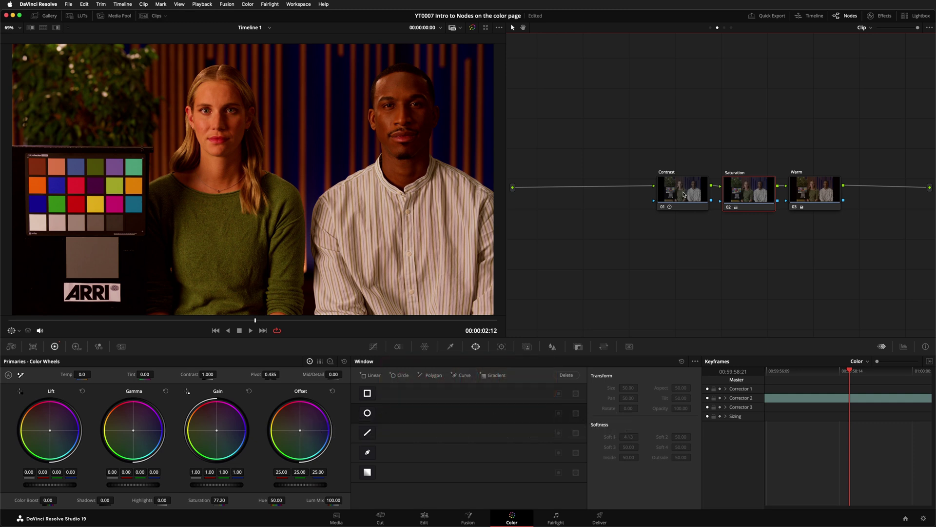
click(684, 194)
key(super+d)
key(super+d)
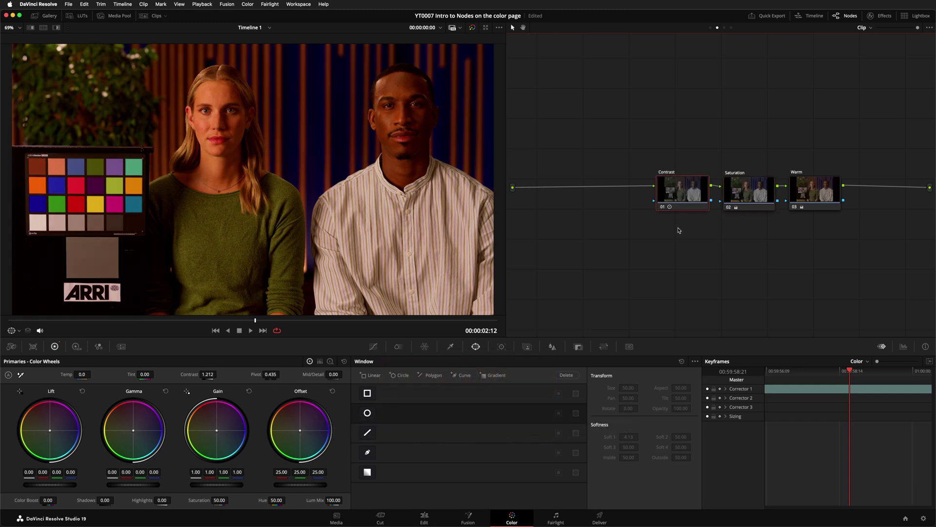
Reset all grades and nodes, set node 01's Saturation to 0 and label it Sat.
right_click(678, 230)
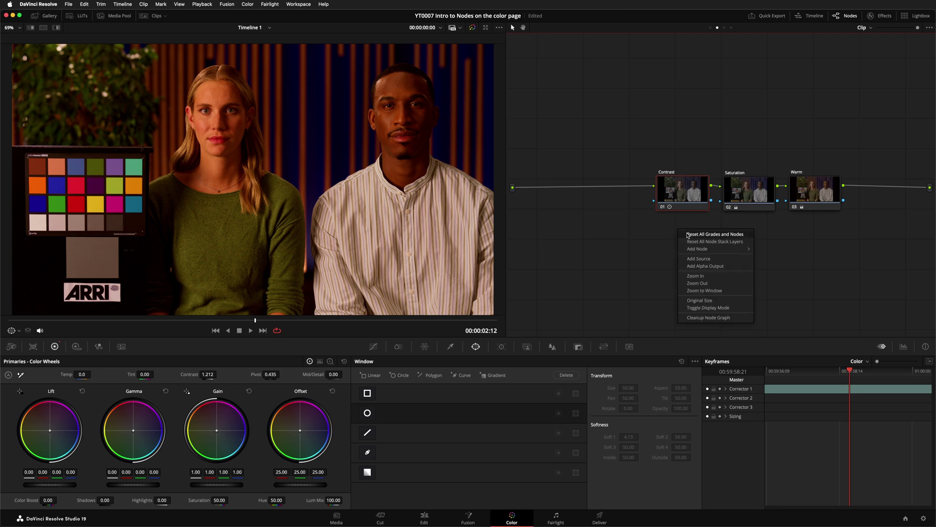
click(688, 234)
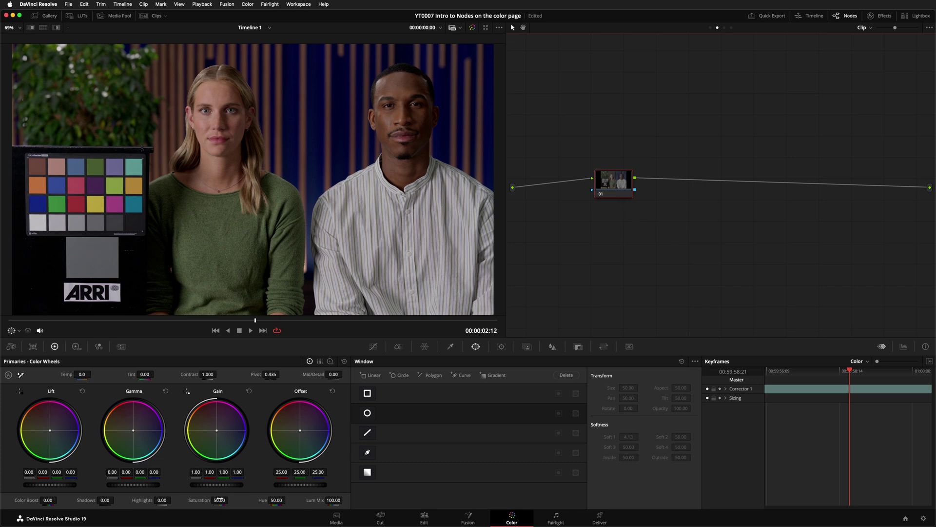
double_click(219, 499)
text(0)
key(Return)
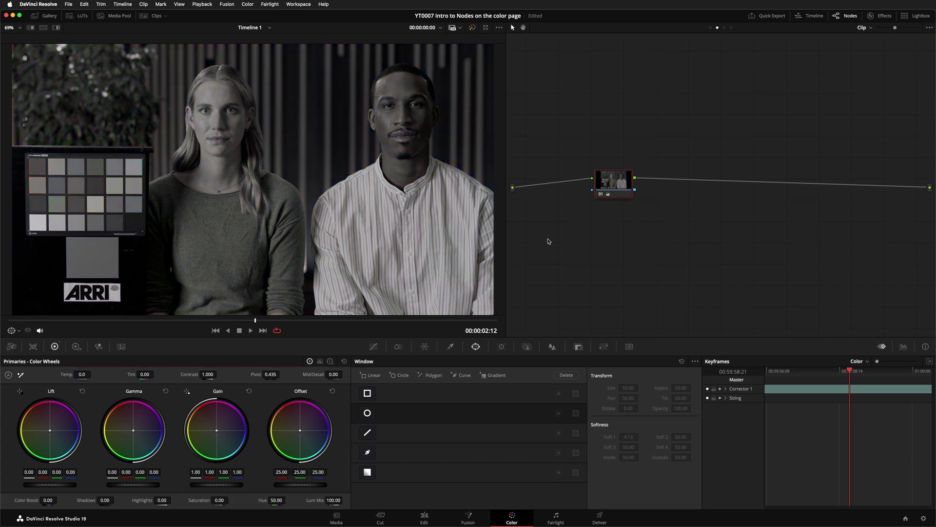
click(567, 240)
text(Sat)
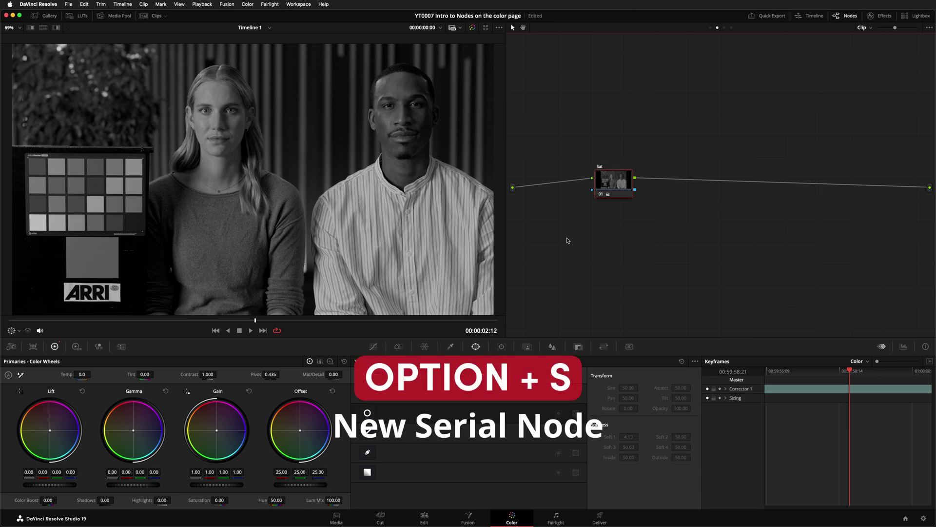
Add a serial node labelled Green with Offset pushed green (-14.27/40.97/-23.12).
key(alt+s)
text(Green)
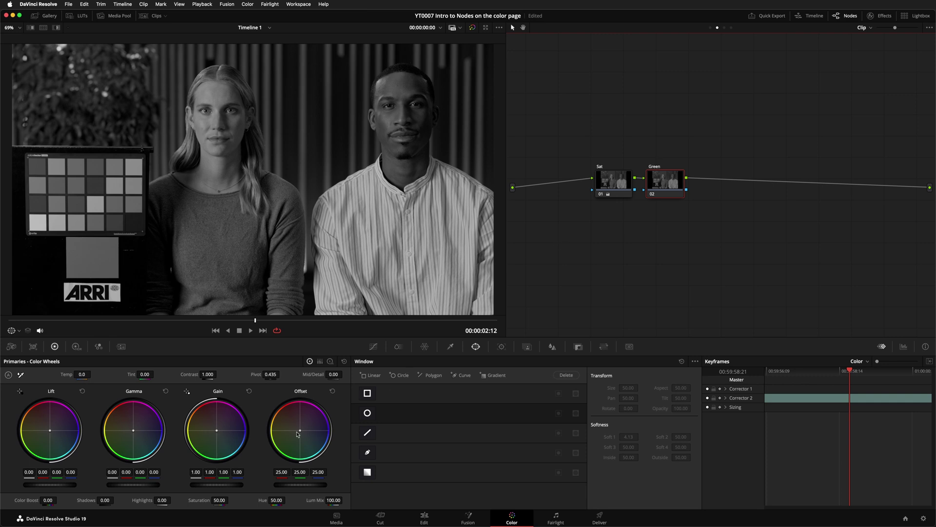
drag(298, 434, 280, 448)
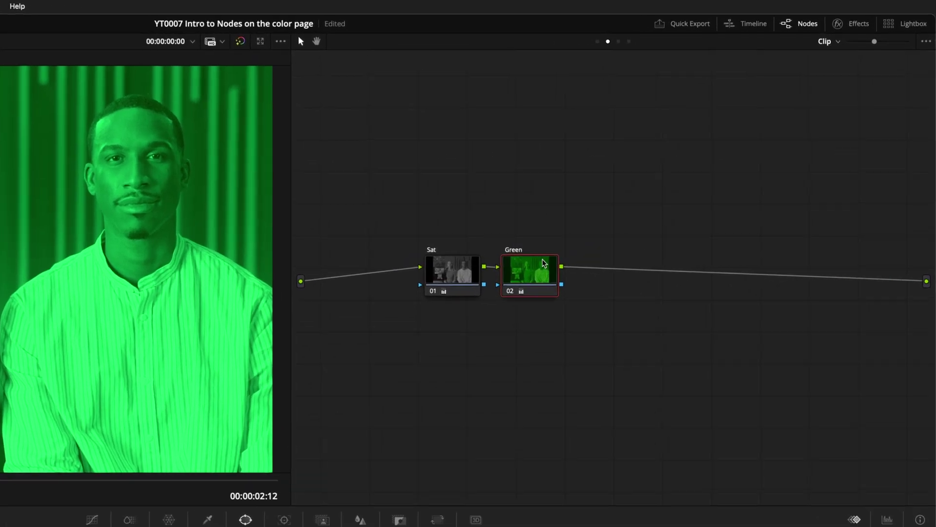
Delete the source-to-Sat, Sat-to-Green and Green-to-output links.
drag(676, 176, 702, 175)
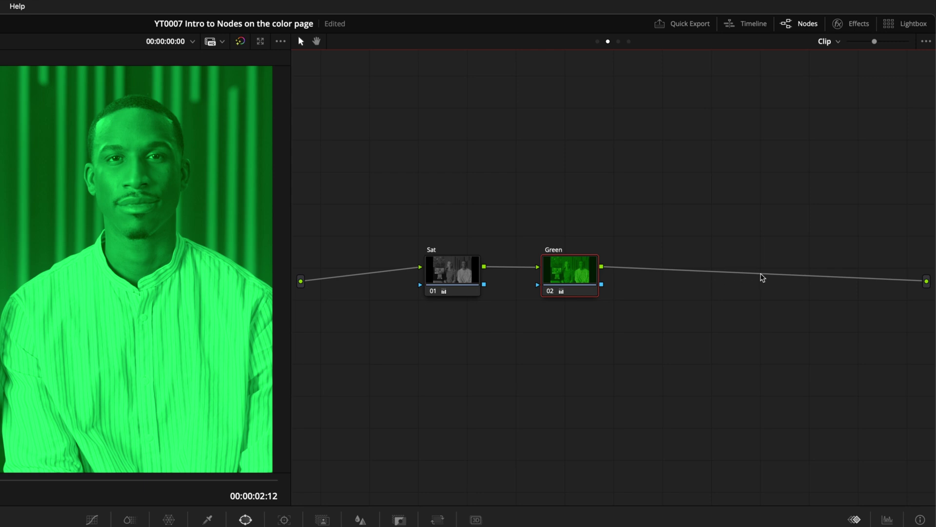
click(777, 275)
key(Delete)
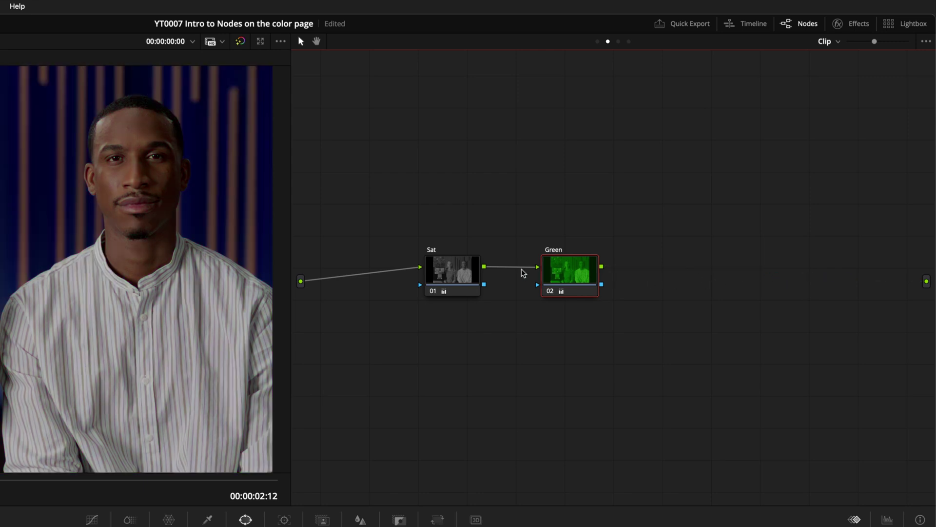
key(Delete)
click(409, 268)
key(Delete)
Swap the Sat and Green node positions and rewire source → Green → Sat → output.
drag(444, 279, 541, 228)
drag(555, 275, 445, 282)
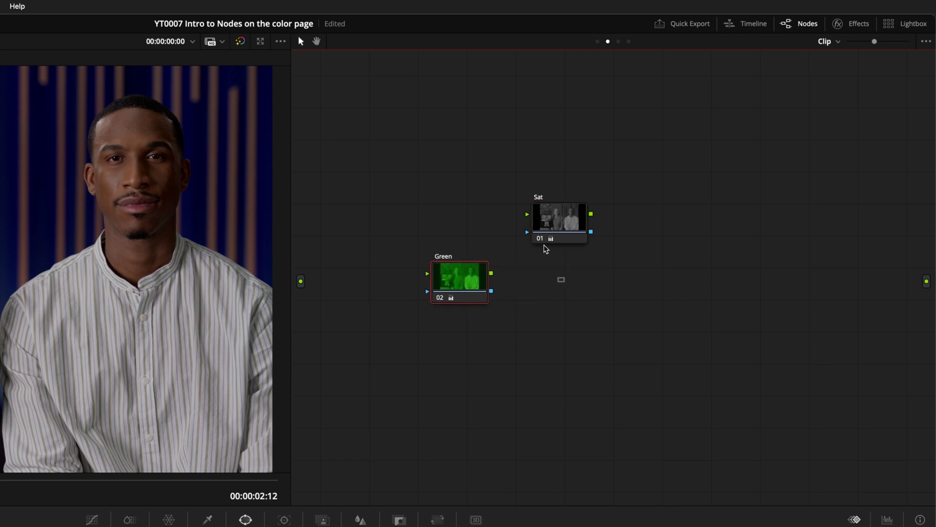
drag(549, 234, 581, 289)
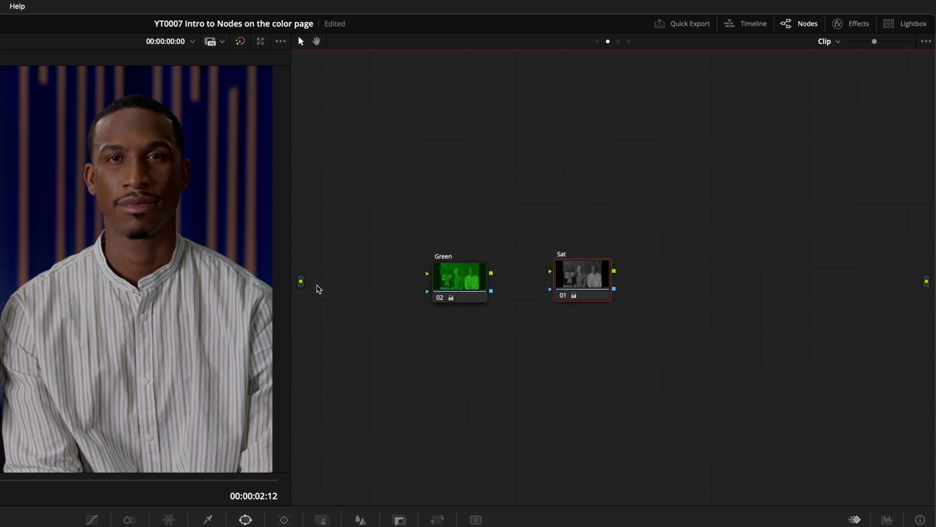
drag(300, 280, 436, 279)
drag(491, 273, 550, 271)
drag(615, 272, 926, 281)
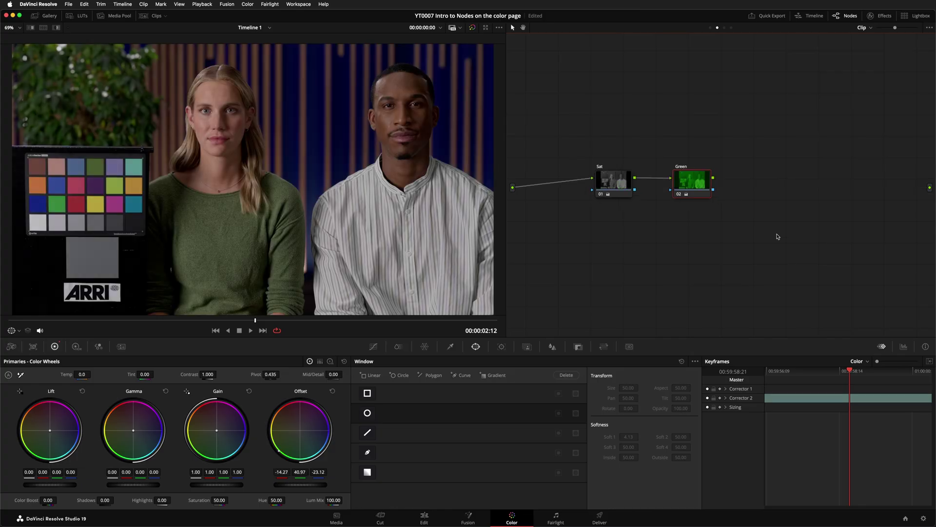
Connect the Green node's output to the main output.
drag(930, 187, 714, 186)
Give the Green node a small, hard-edged circle window at the upper left.
click(366, 413)
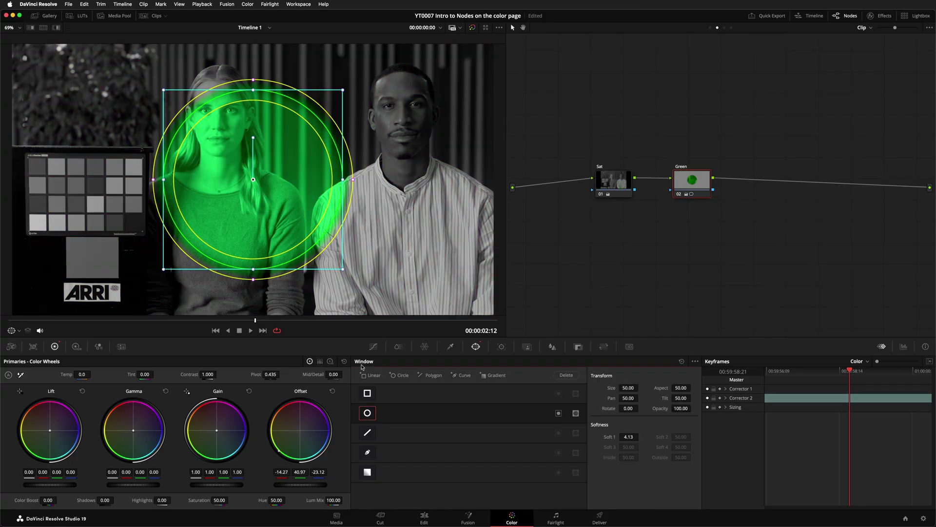
drag(344, 270, 317, 241)
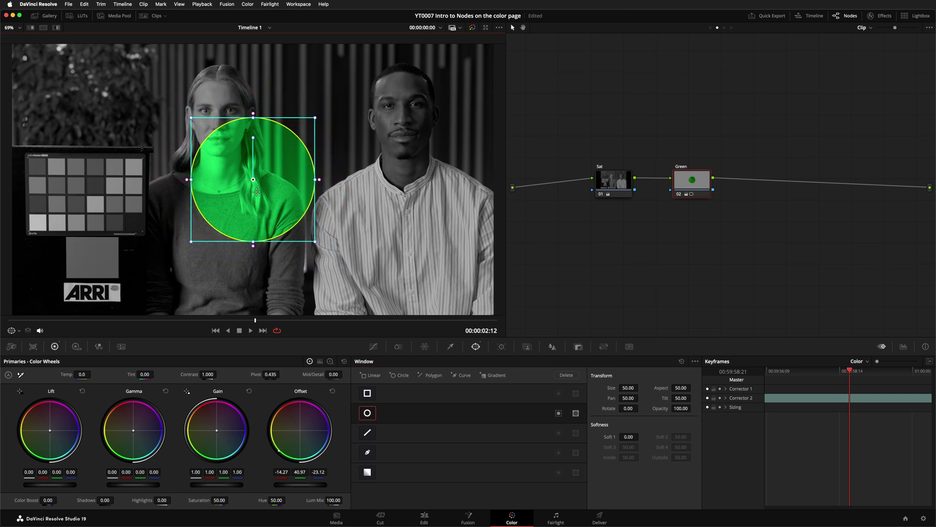
drag(251, 186, 106, 132)
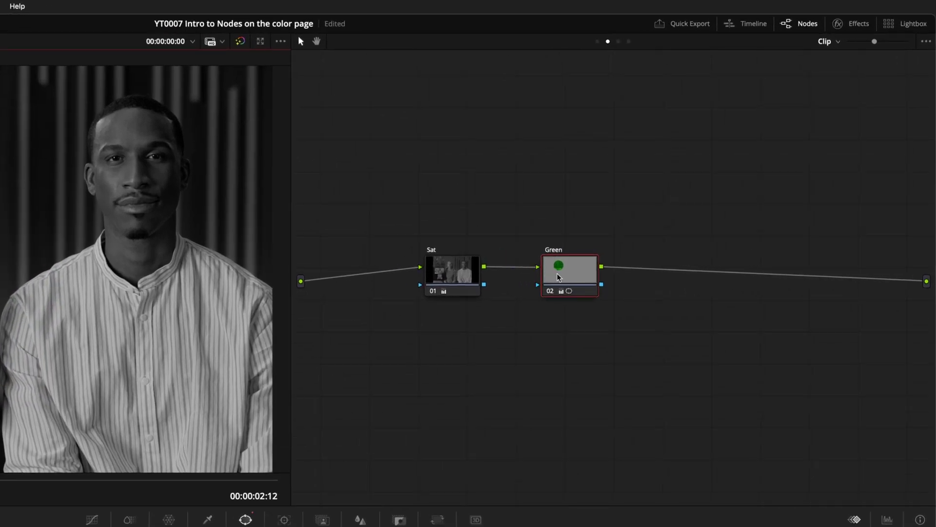
Add two parallel nodes beside Green, feeding a Parallel Mixer.
right_click(685, 185)
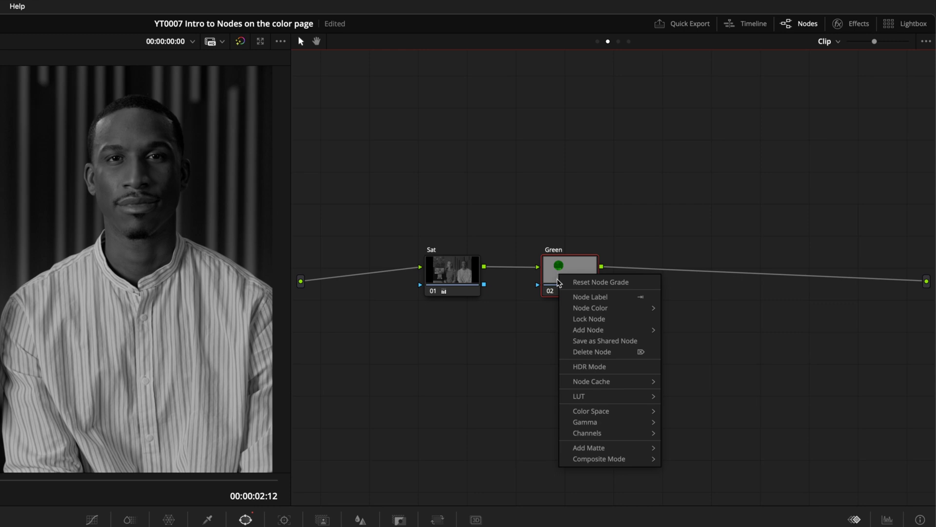
mouse_move(601, 331)
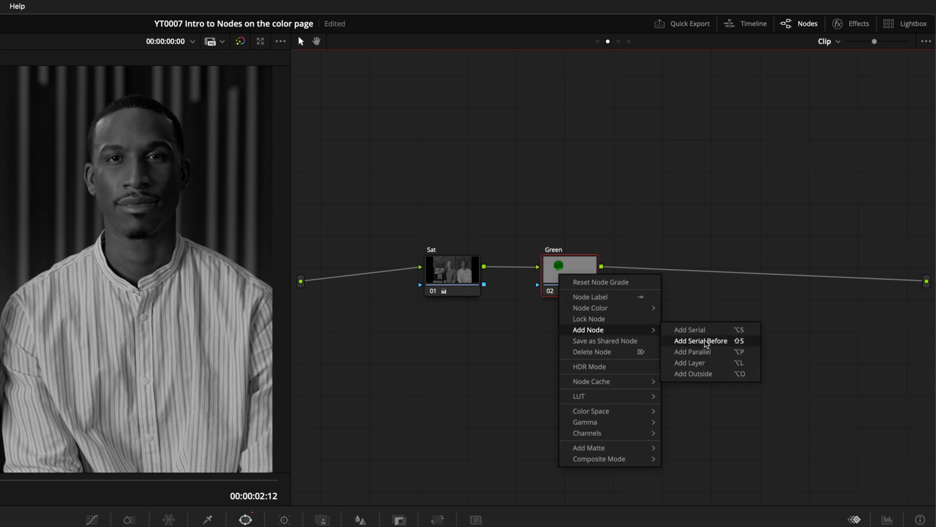
click(705, 351)
key(alt+p)
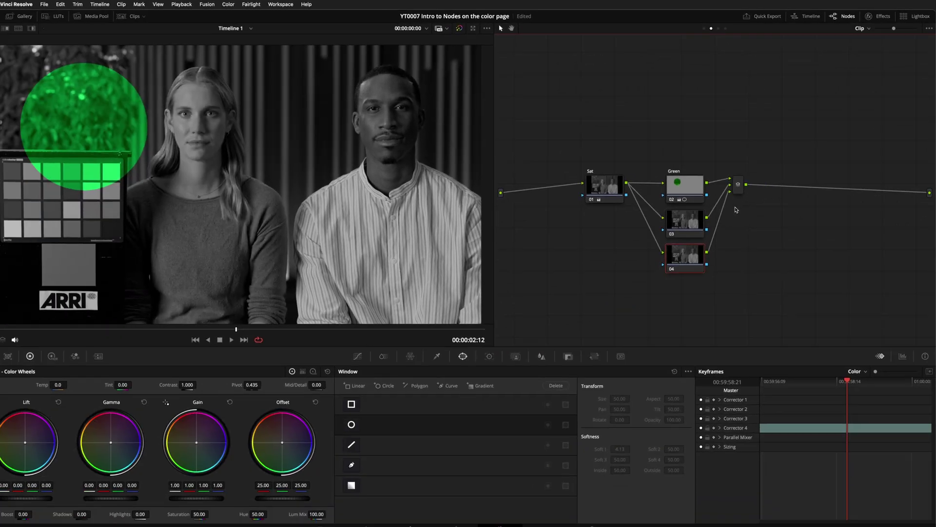
click(566, 325)
Tint node 03 red inside a circle window placed over the man.
click(367, 413)
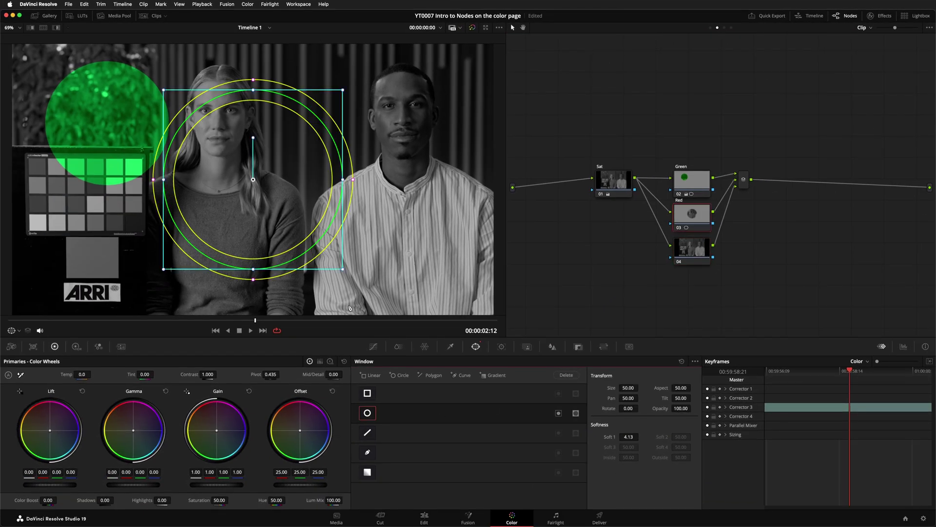
drag(307, 421, 291, 398)
drag(267, 198, 436, 226)
Label node 04 Blue and tint it blue inside a circle window.
click(689, 254)
text(Blue)
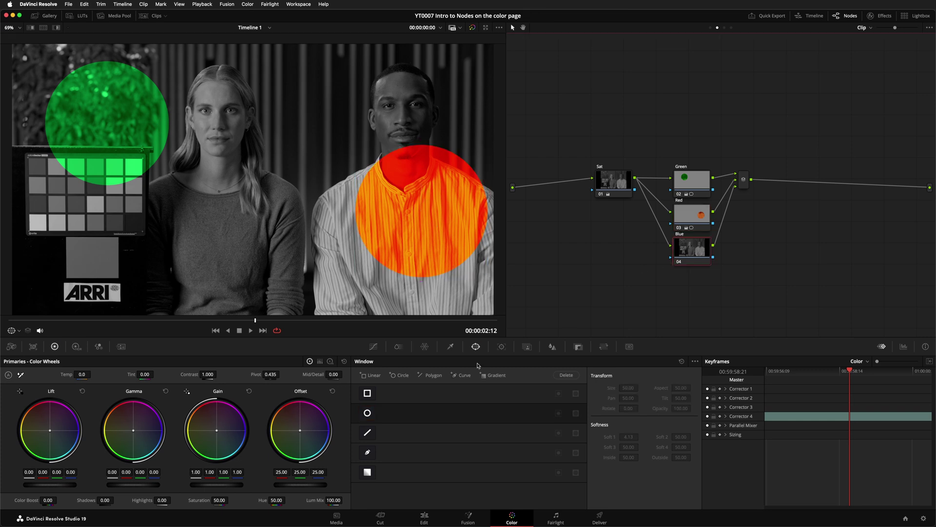
click(367, 412)
drag(304, 431, 326, 433)
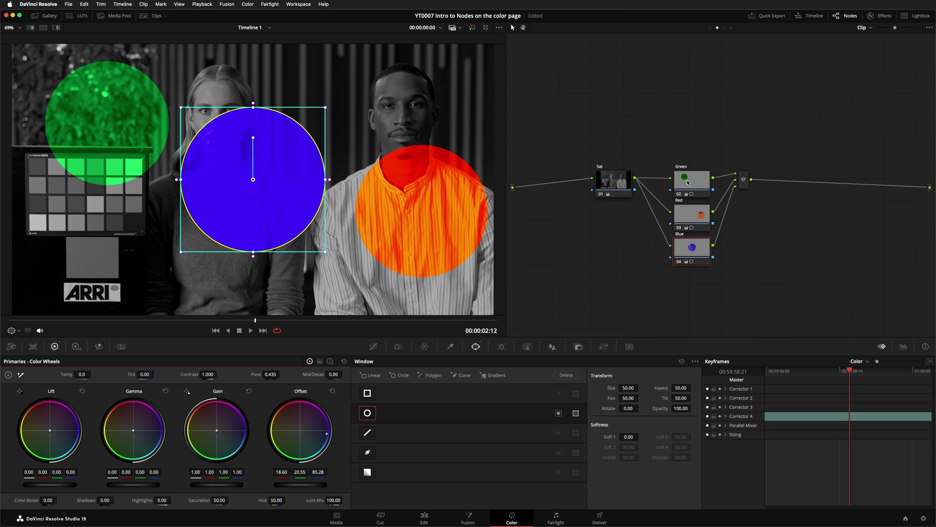
Fine-tune the Green node's tint and move its circle over the woman's face.
click(688, 183)
drag(278, 452, 280, 447)
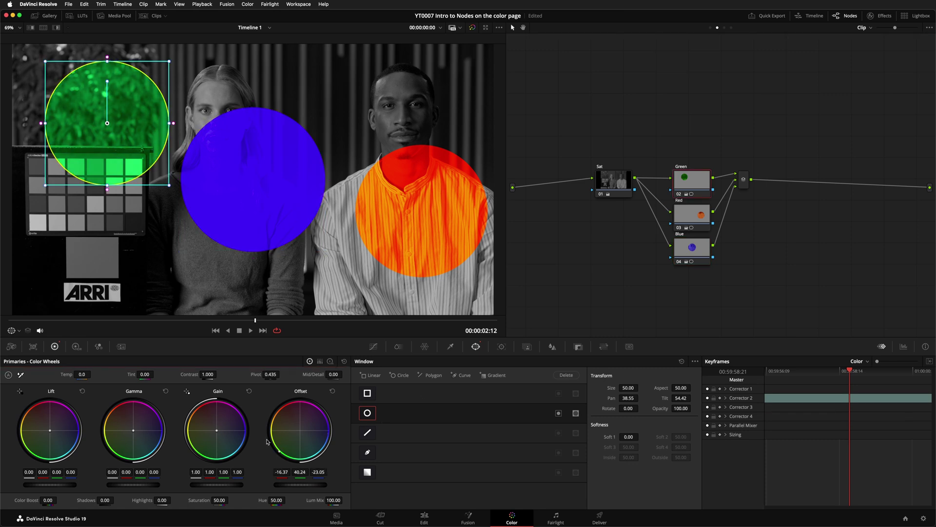
drag(98, 155, 166, 172)
Move the red circle onto the woman's face, then reconnect Blue, Red and Green into the mixer in that order.
click(695, 221)
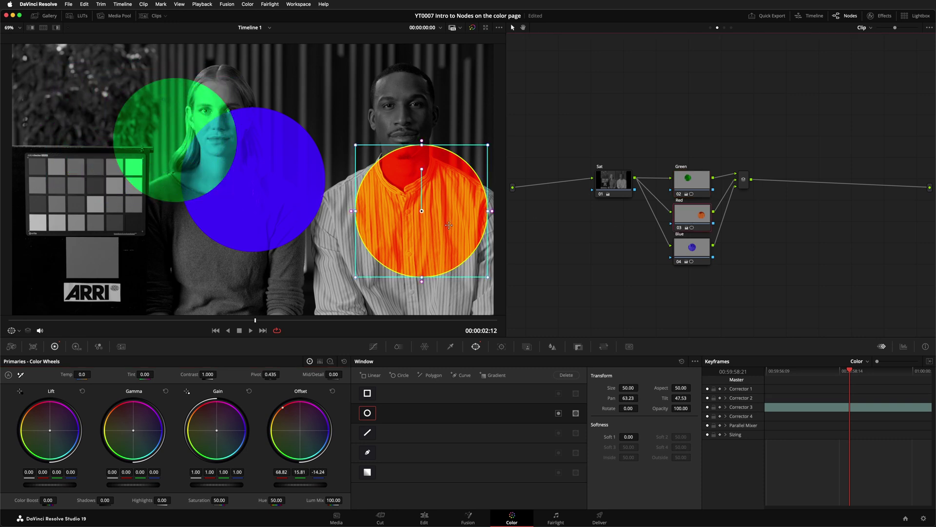
drag(449, 224, 306, 151)
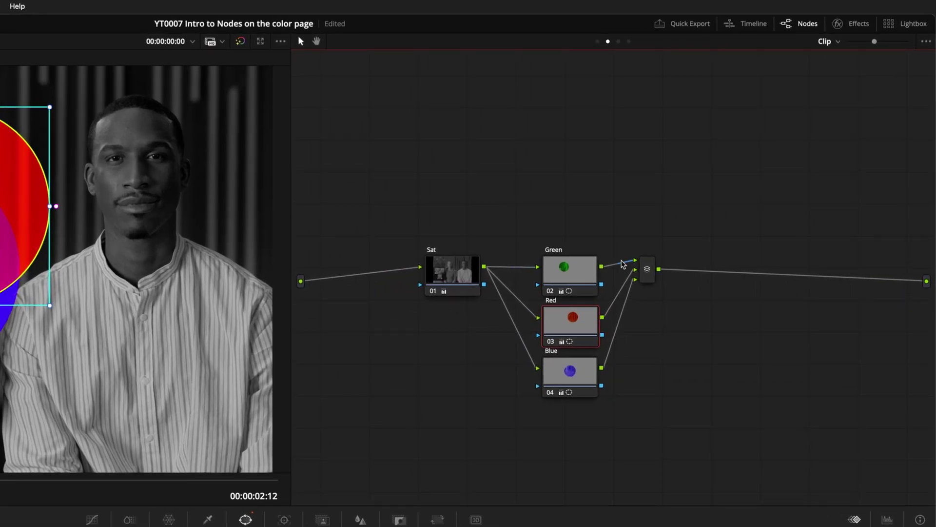
click(623, 264)
key(Delete)
click(618, 294)
key(Delete)
click(608, 363)
key(Delete)
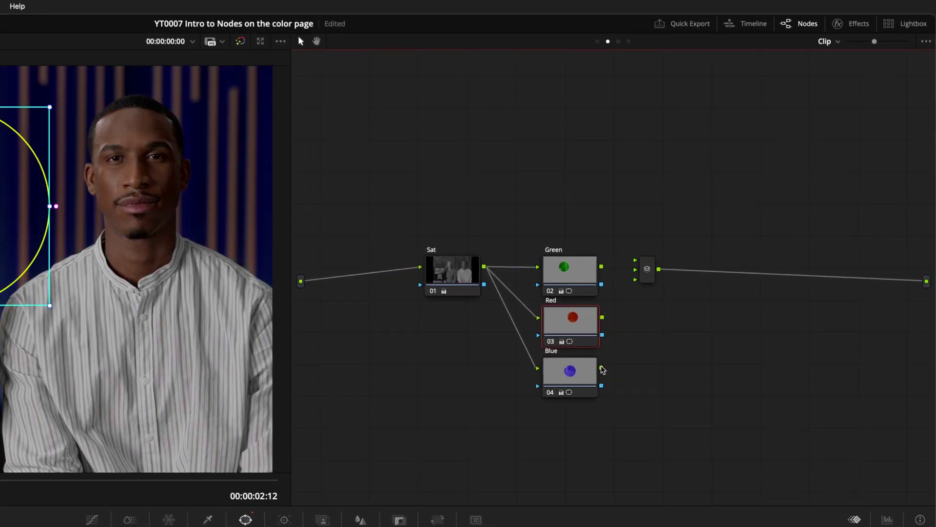
drag(601, 368, 635, 260)
drag(609, 312, 635, 280)
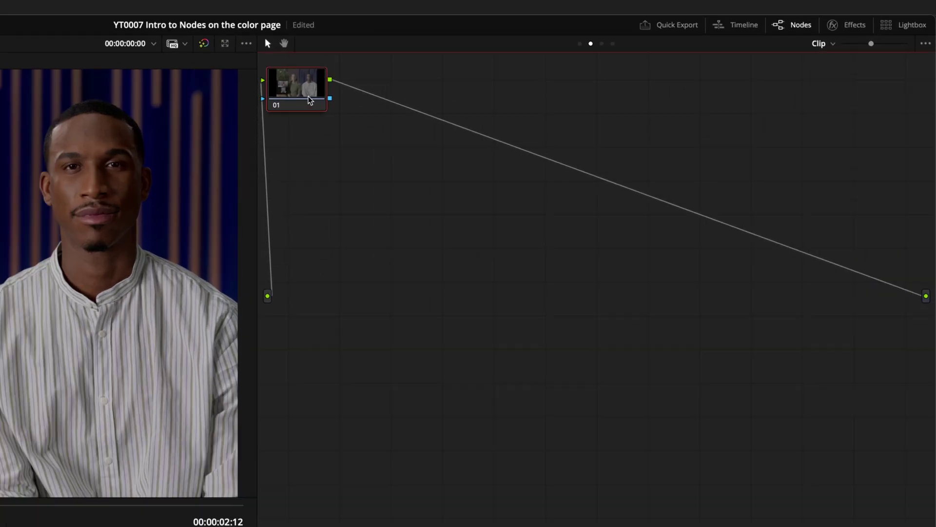
Center node 01, add a layer node, and place the new node 02 below it.
drag(303, 275, 338, 330)
right_click(339, 329)
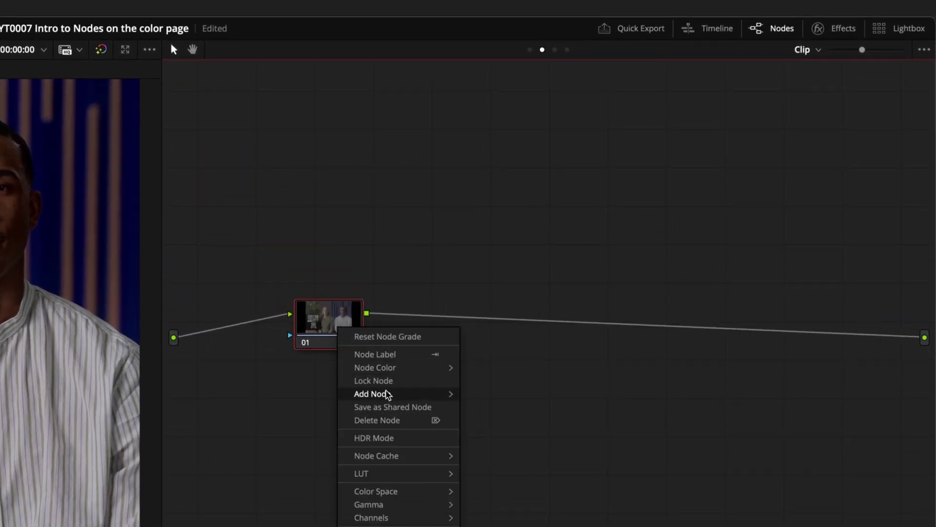
mouse_move(390, 394)
click(494, 433)
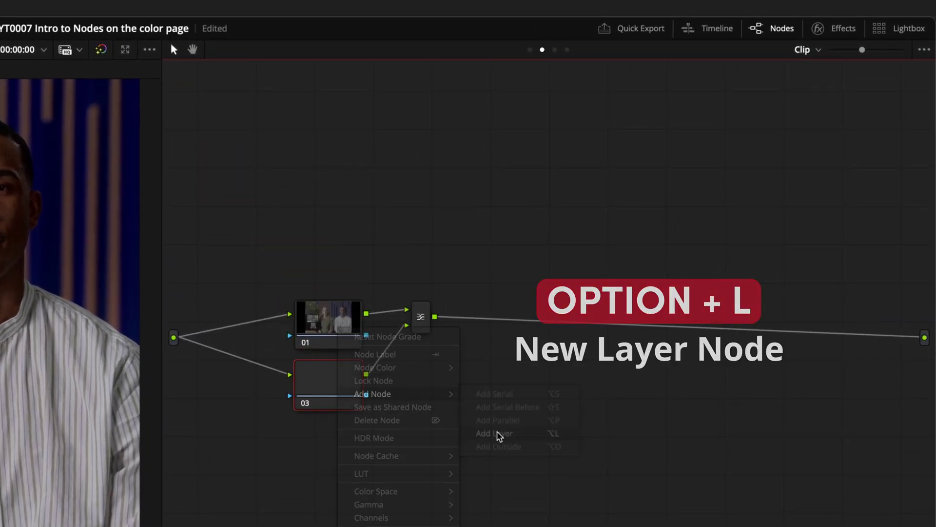
drag(335, 387, 337, 409)
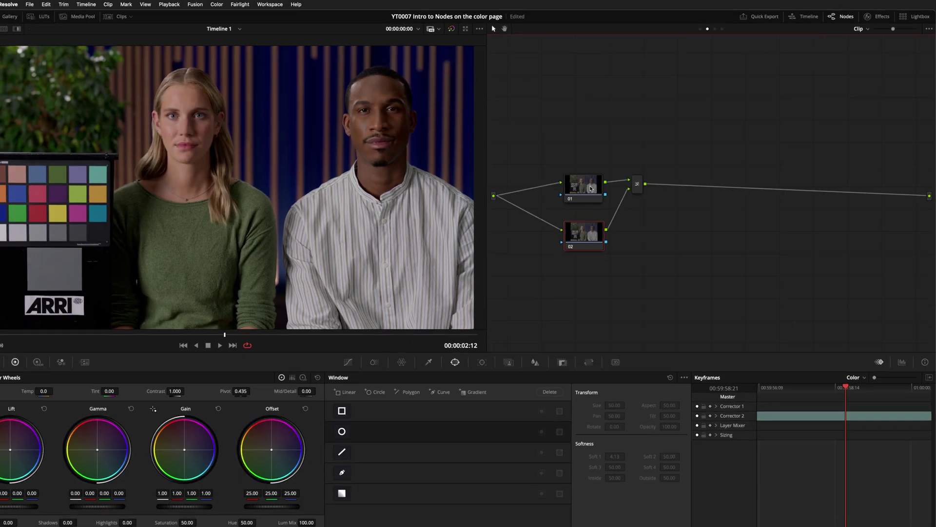
click(341, 326)
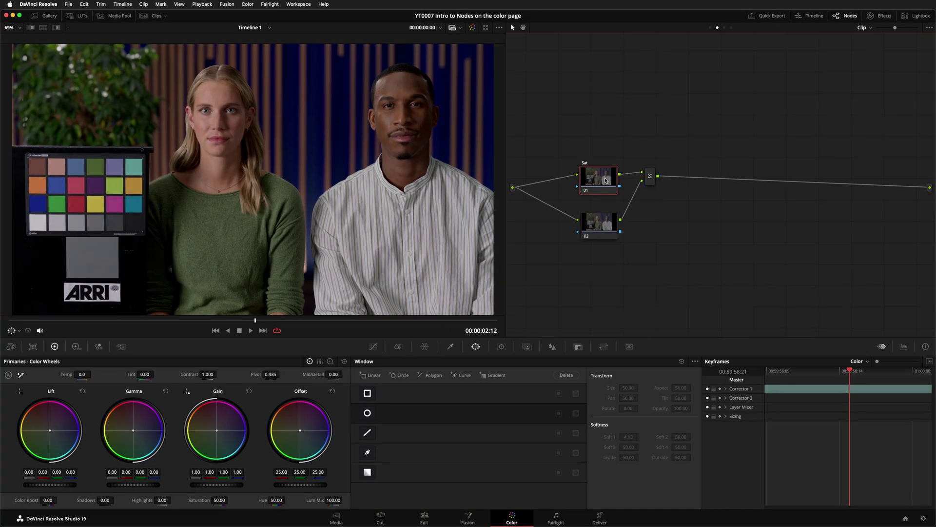
Lower the Sat node's saturation, then try a Circle window and switch it off.
drag(220, 497, 205, 496)
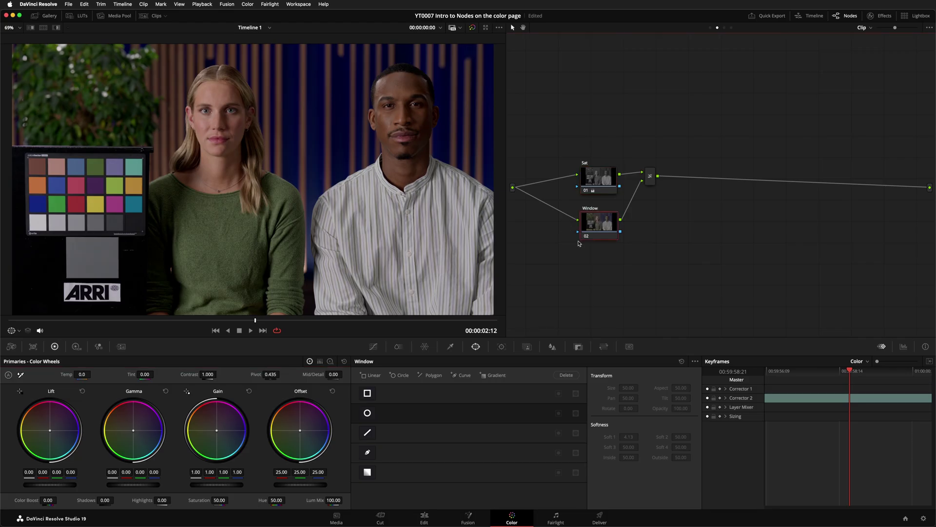
click(366, 412)
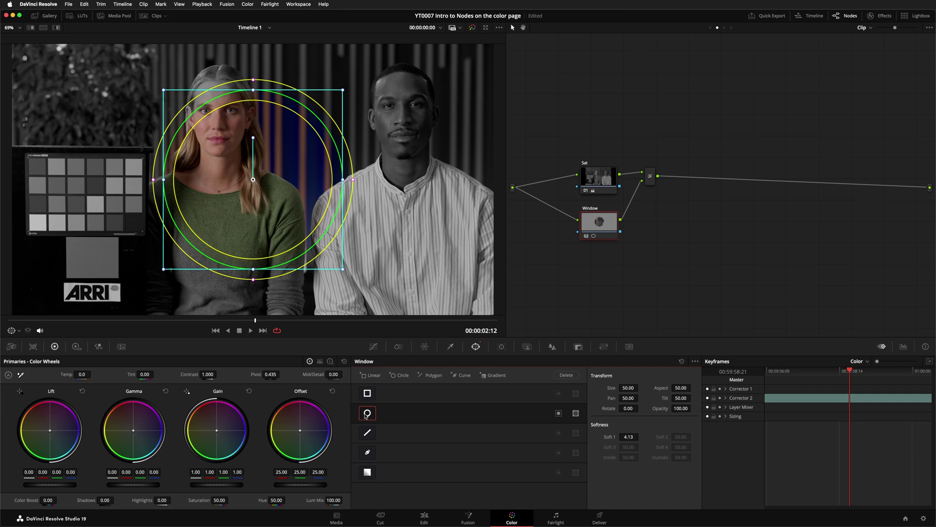
click(366, 414)
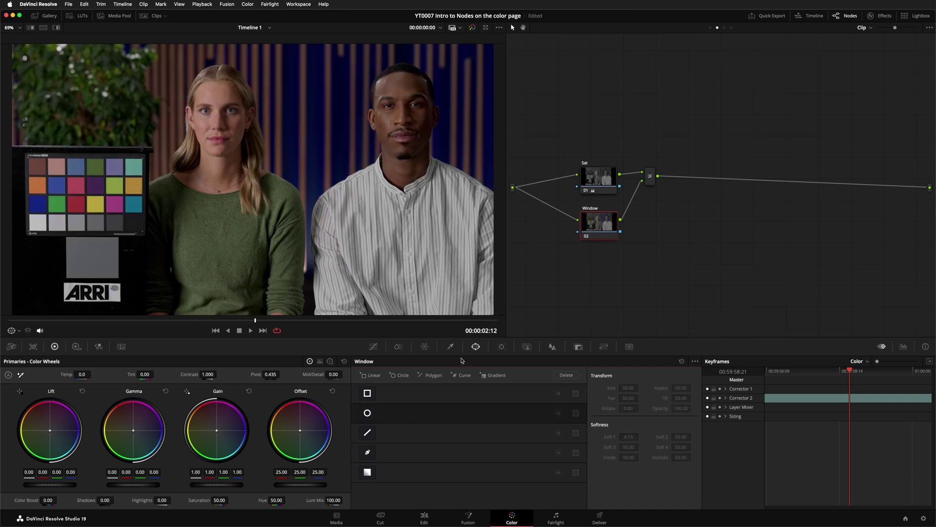
Key the blue background with a 3D qualifier stroke and disconnect the Window node from the mixer.
click(450, 347)
click(668, 361)
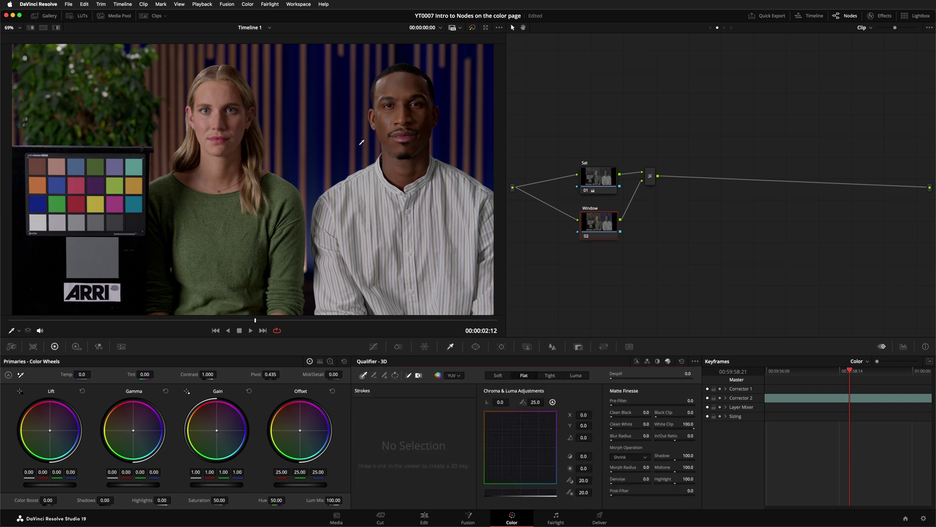
drag(338, 114, 348, 117)
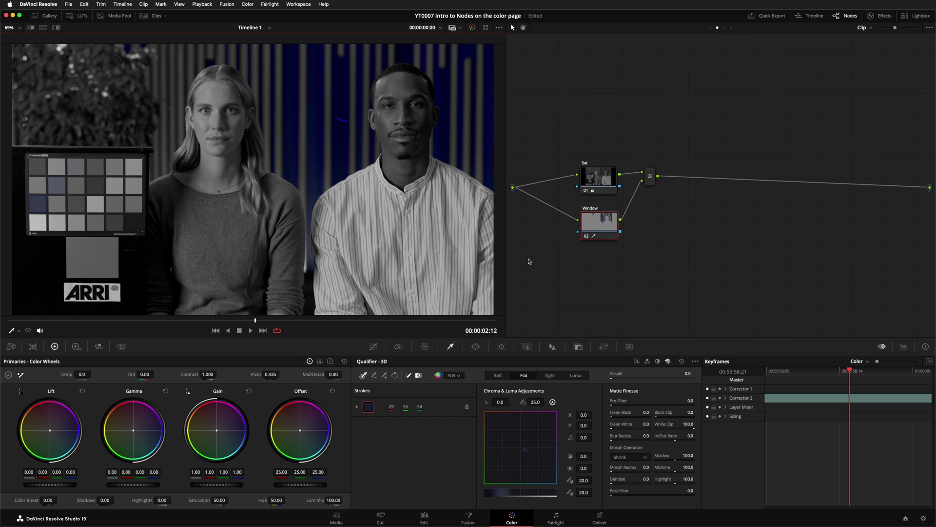
mouse_move(637, 192)
mouse_down()
mouse_move(642, 172)
mouse_move(642, 181)
mouse_up()
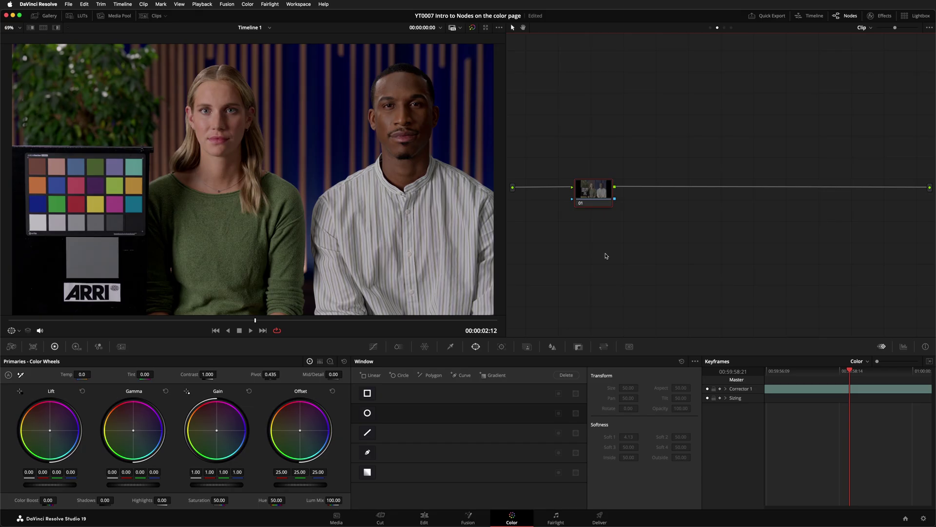
Add a circle window shaped into a narrow, soft-edged oval over the woman's face.
click(368, 413)
drag(250, 177, 210, 122)
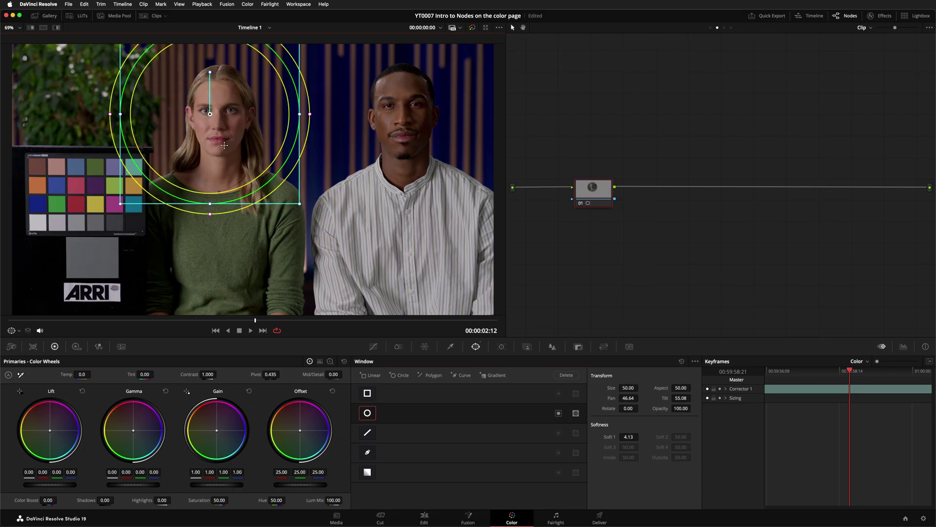
drag(120, 123, 175, 129)
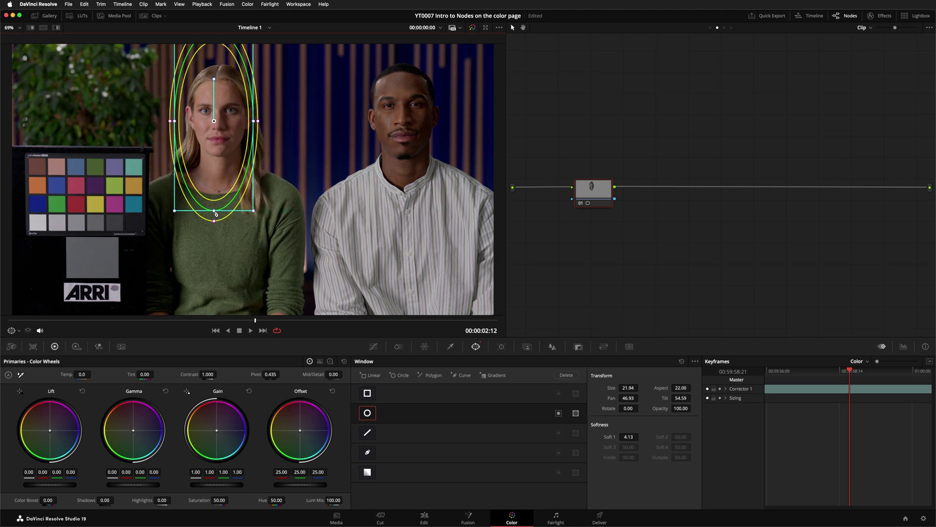
drag(216, 213, 415, 141)
Add a second soft oval window over the man's face and raise Gamma slightly.
click(399, 375)
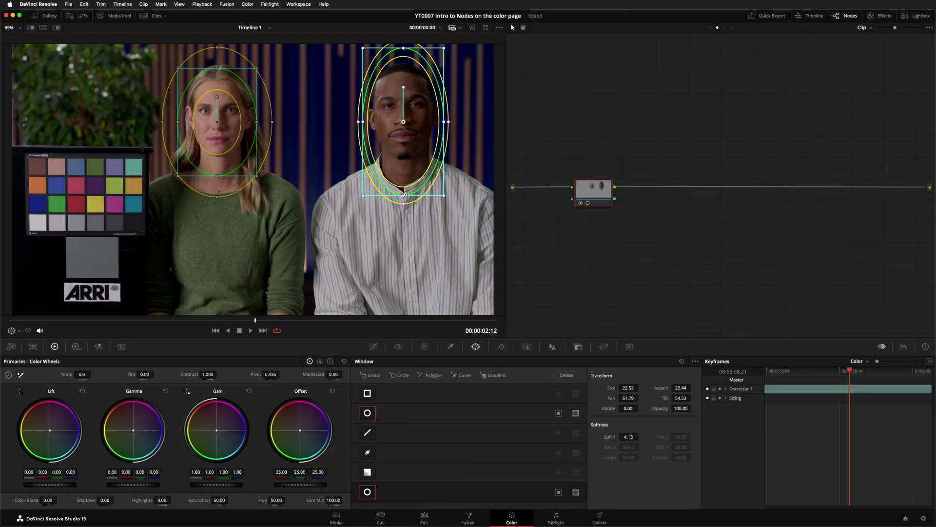
mouse_move(404, 193)
mouse_down()
mouse_move(405, 175)
mouse_move(404, 196)
mouse_up()
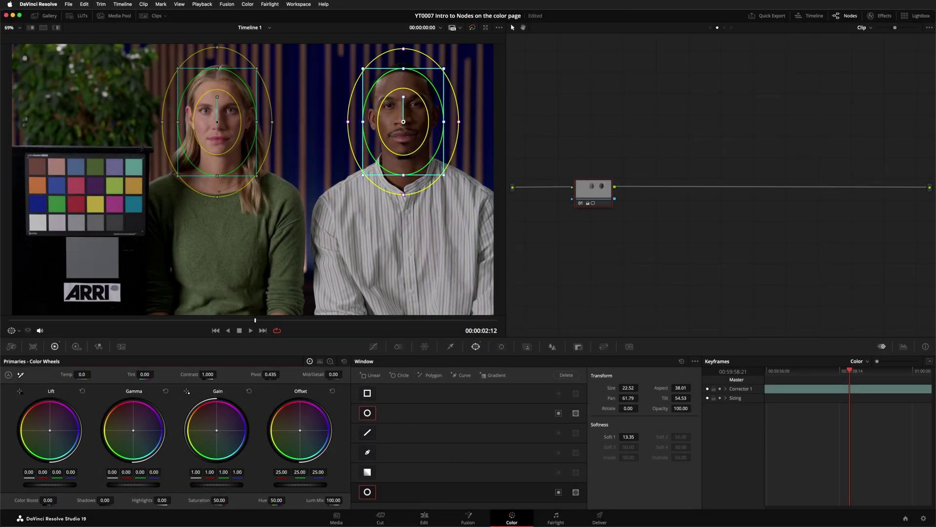
drag(133, 485, 142, 485)
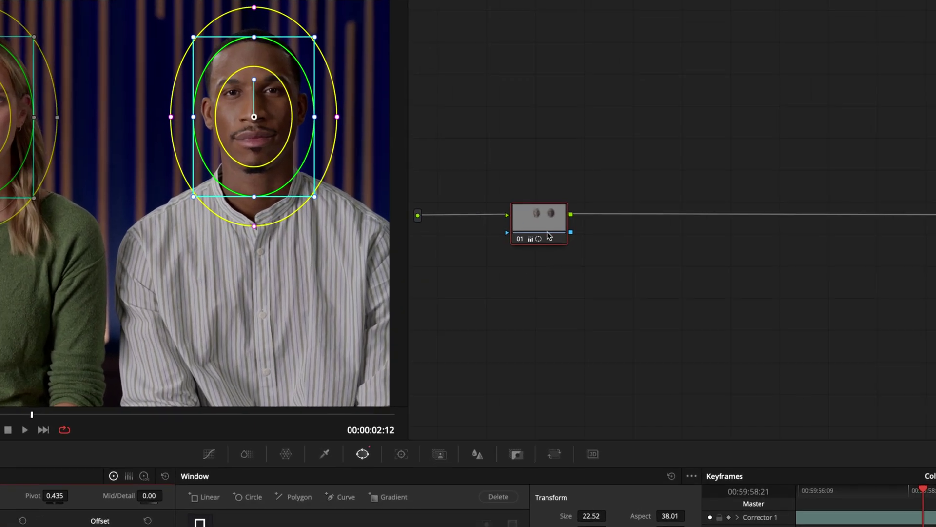
right_click(600, 197)
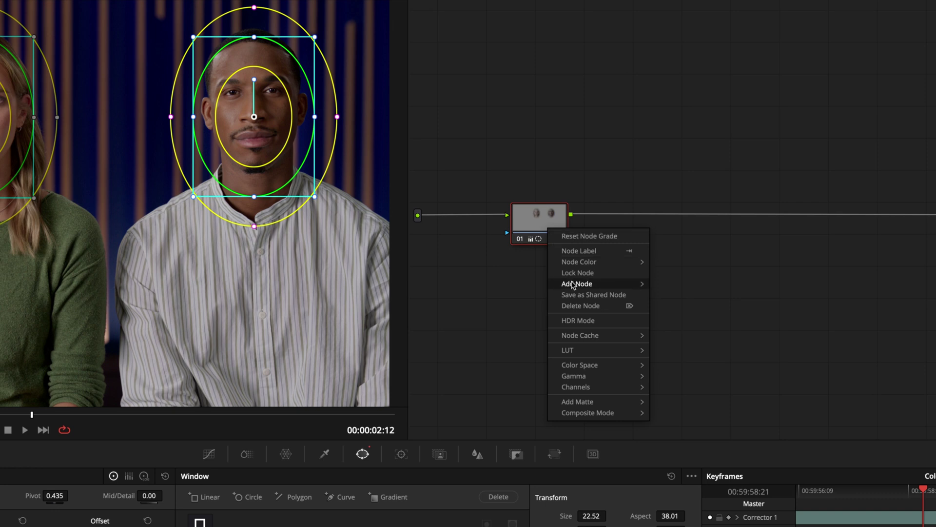
Add an outside node 02 after node 01 and line it up in the node tree.
mouse_move(577, 283)
click(683, 327)
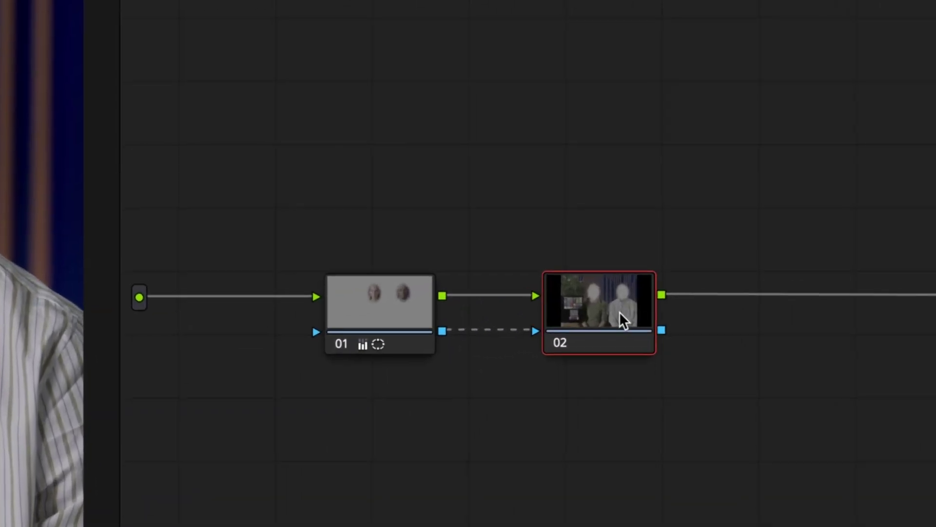
drag(642, 317, 644, 312)
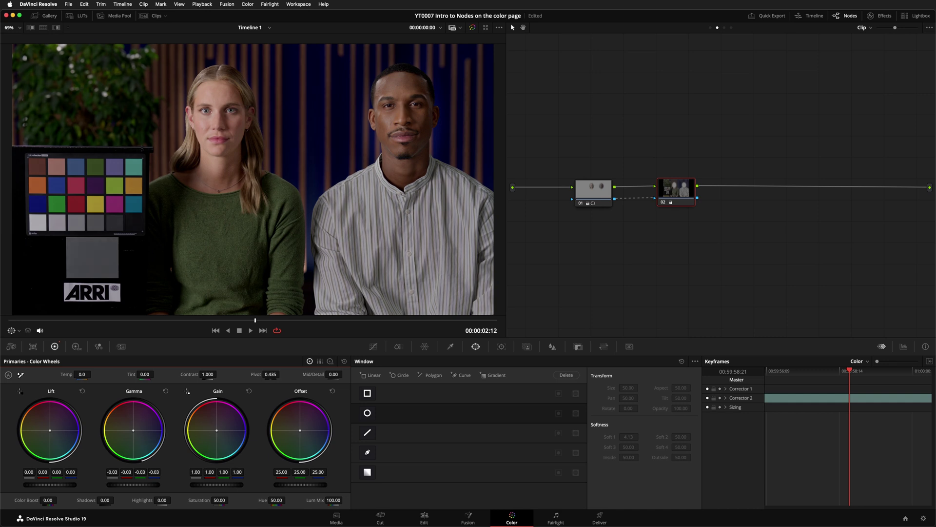
Stretch node 01's first oval taller, move it onto the colour chart, then select node 02.
click(576, 199)
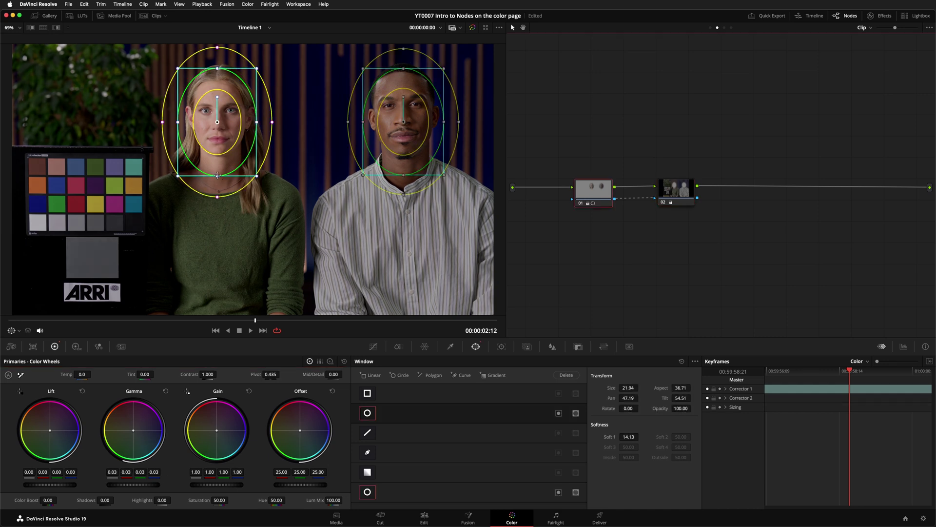
drag(218, 174, 217, 196)
drag(211, 92, 114, 150)
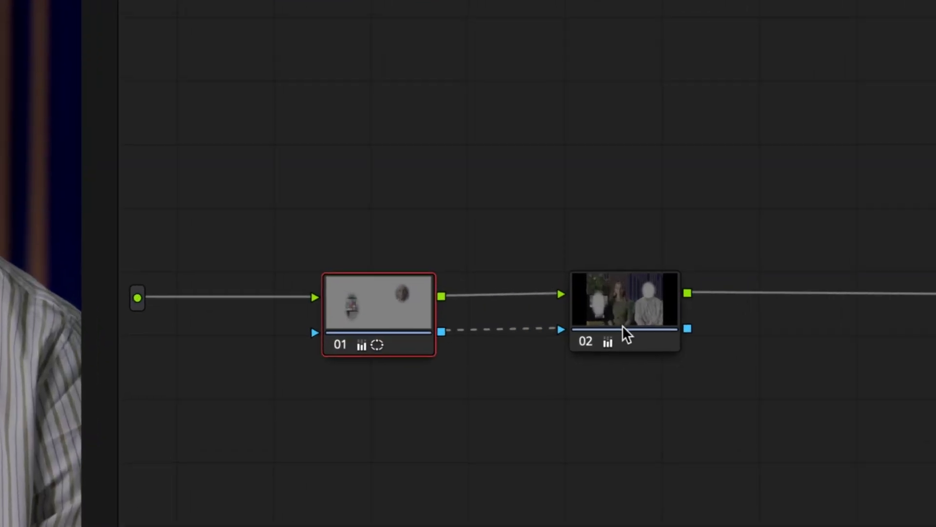
click(674, 197)
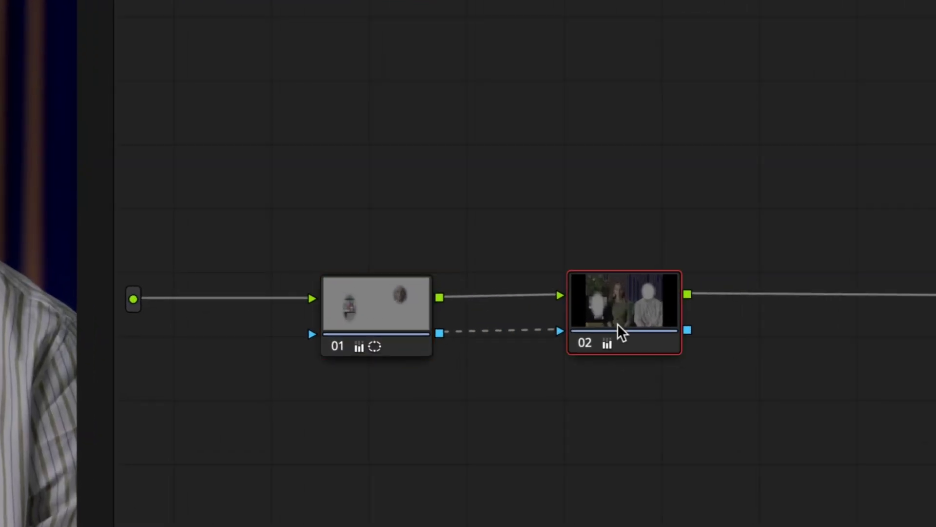